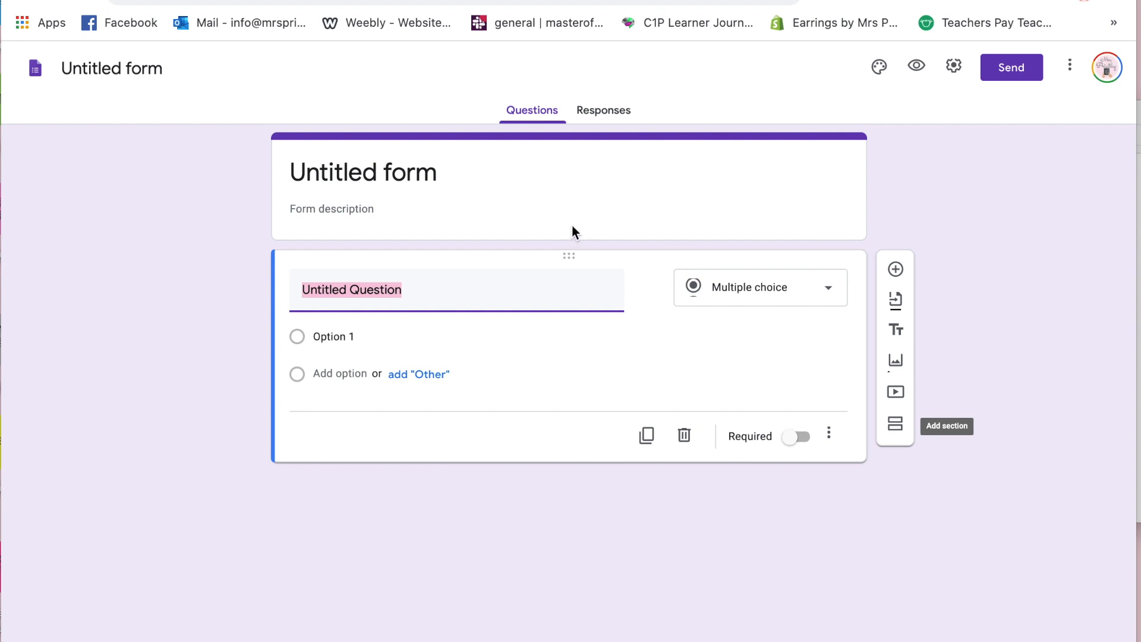
Make the form a quiz in its settings, save them, and title the form "Practice quiz".
{"action": "left_click", "coordinate": [961, 66]}
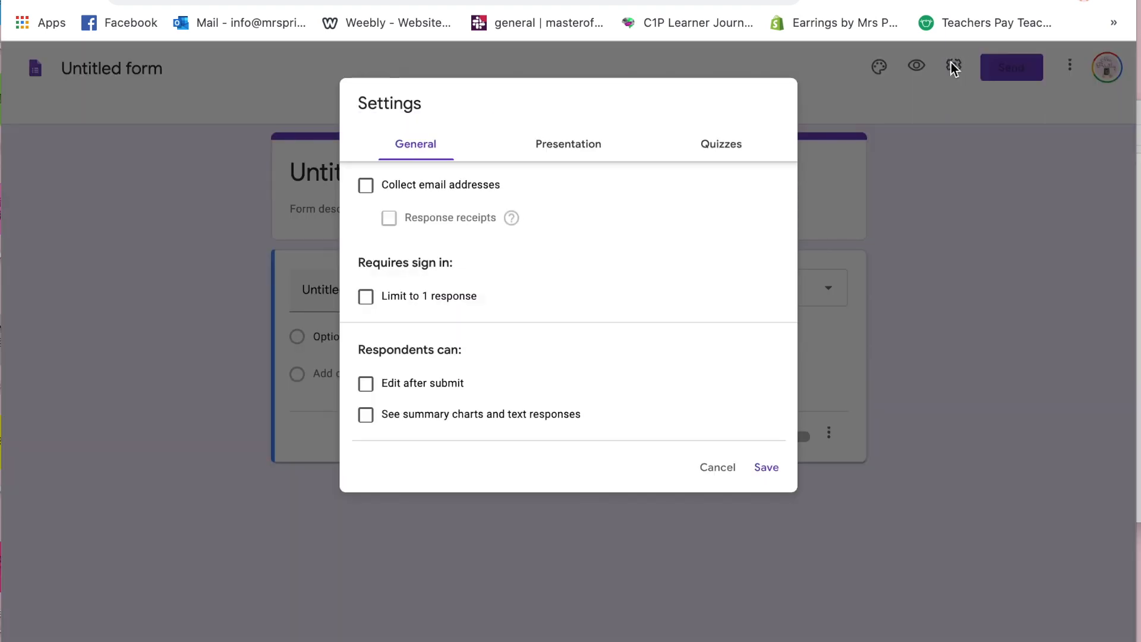
{"action": "left_click", "coordinate": [717, 149]}
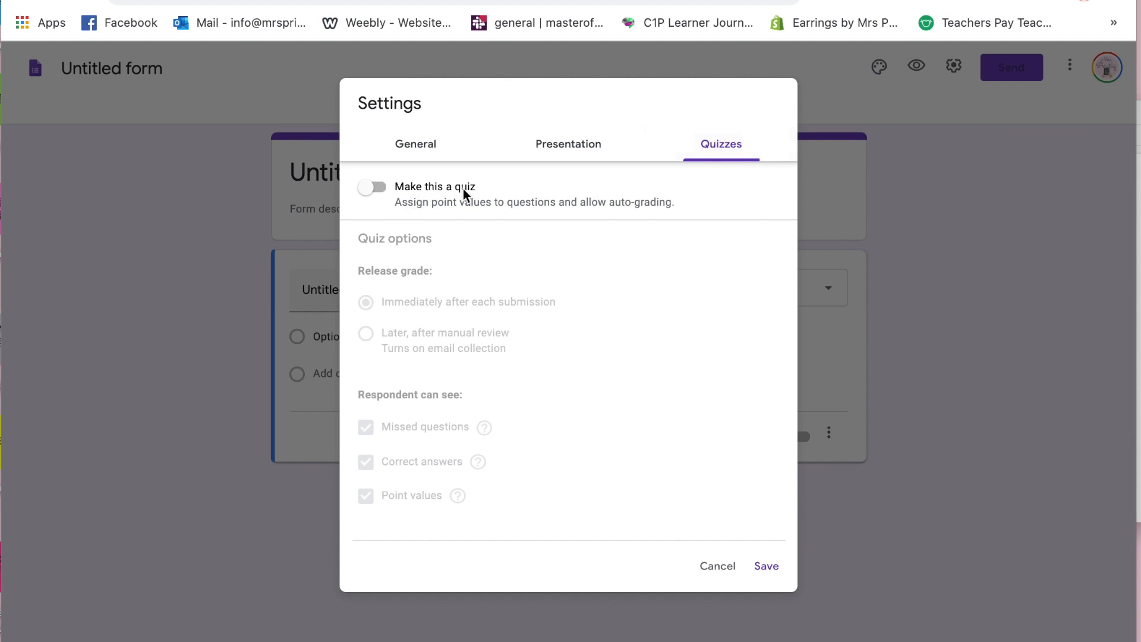
{"action": "left_click", "coordinate": [370, 191]}
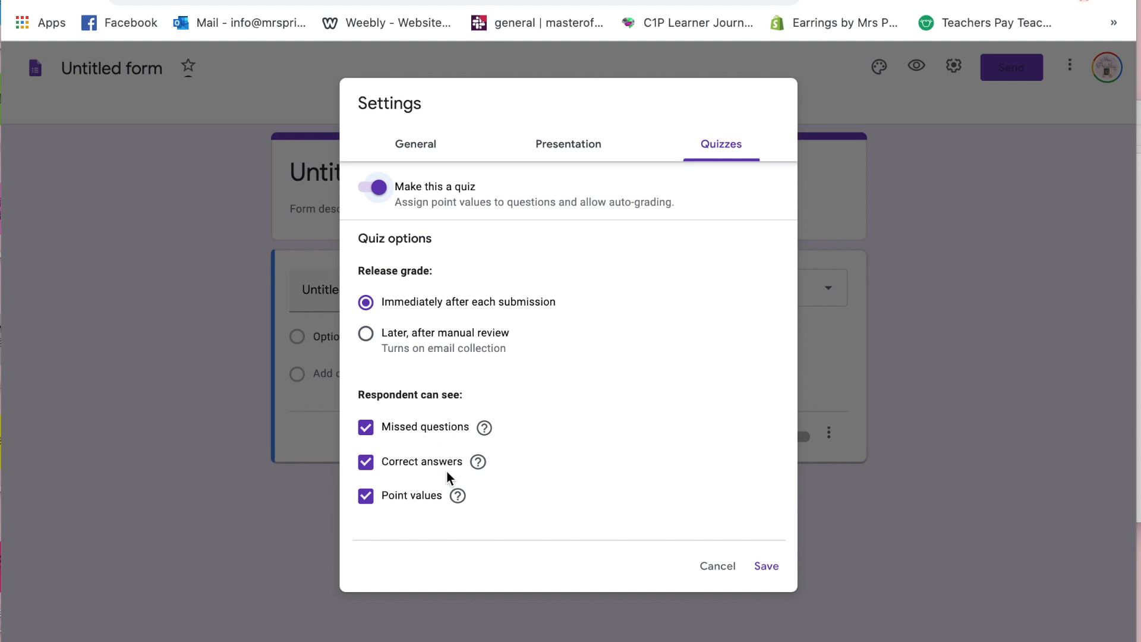
{"action": "left_click", "coordinate": [769, 568]}
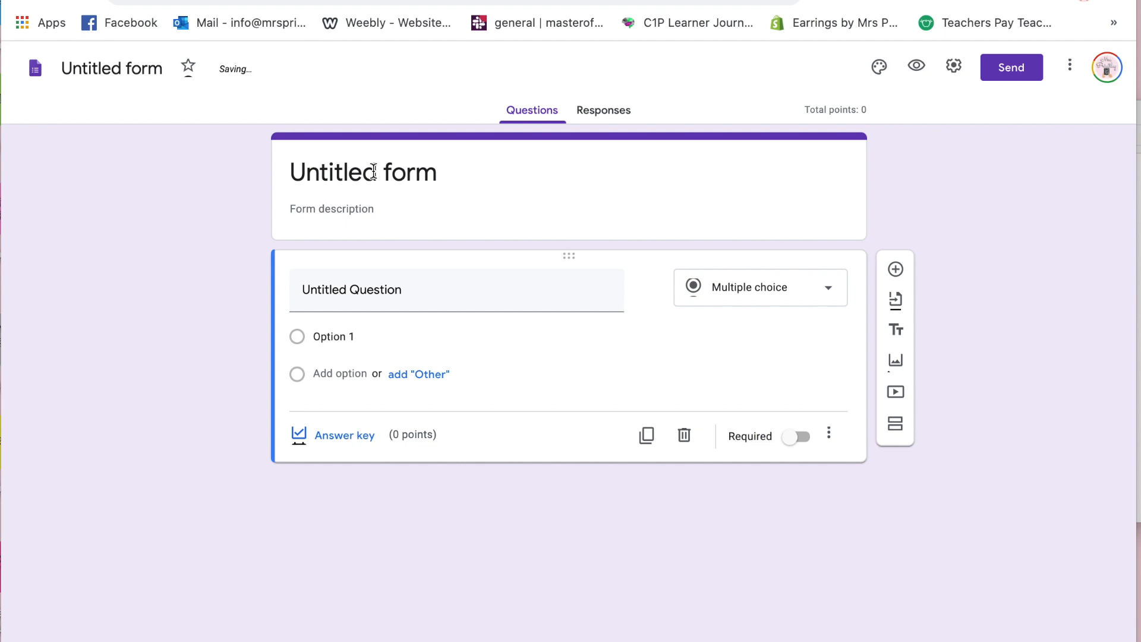
{"action": "triple_click", "coordinate": [374, 172]}
{"action": "type", "text": "Practice quiz"}
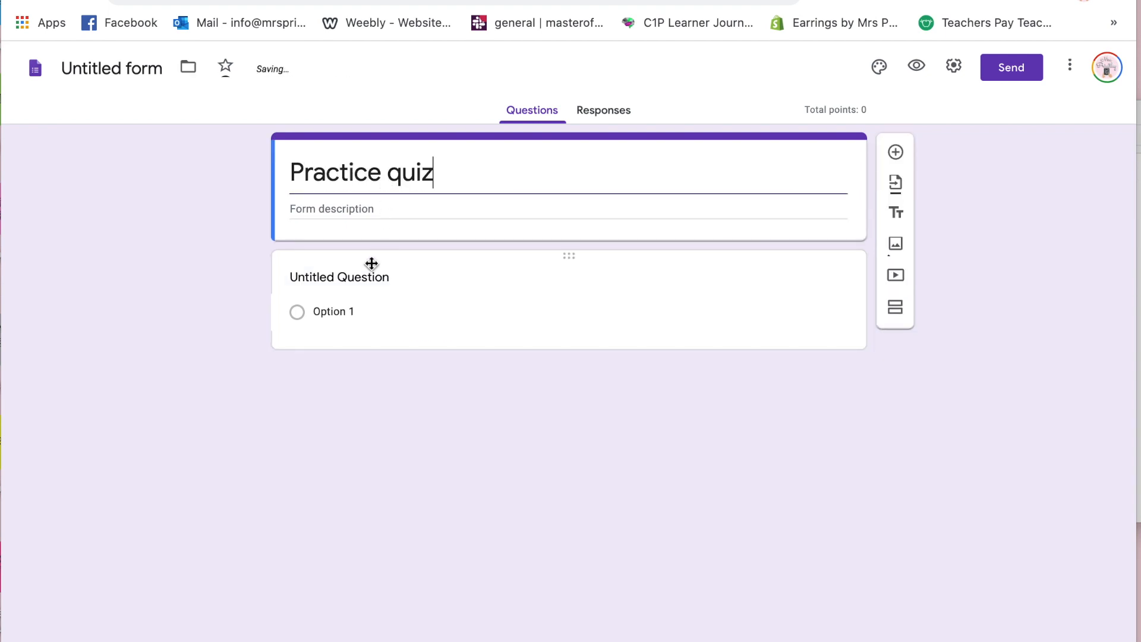
Insert the downloaded image "Maths slides 3 (10).png" into the first question.
{"action": "left_click", "coordinate": [369, 277]}
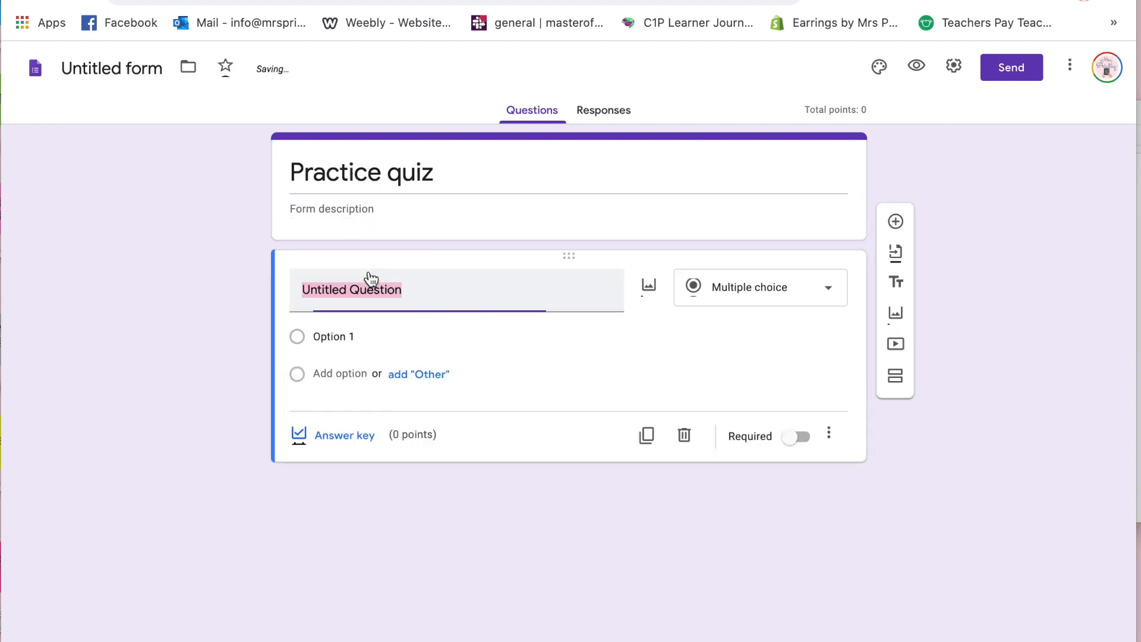
{"action": "left_click", "coordinate": [653, 287]}
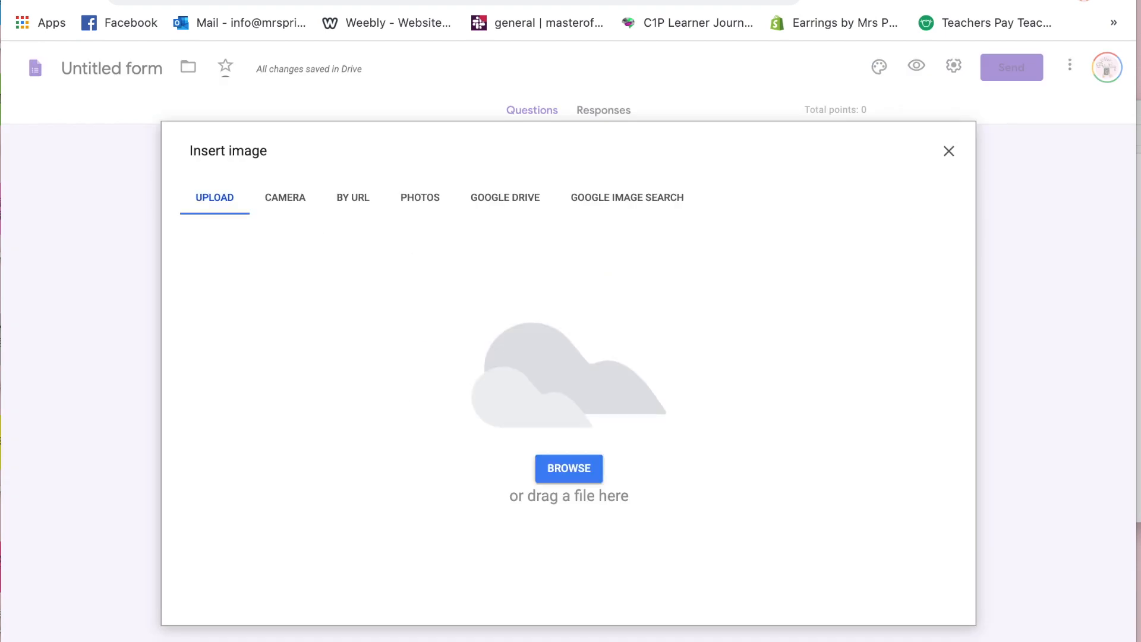
{"action": "left_click", "coordinate": [578, 466]}
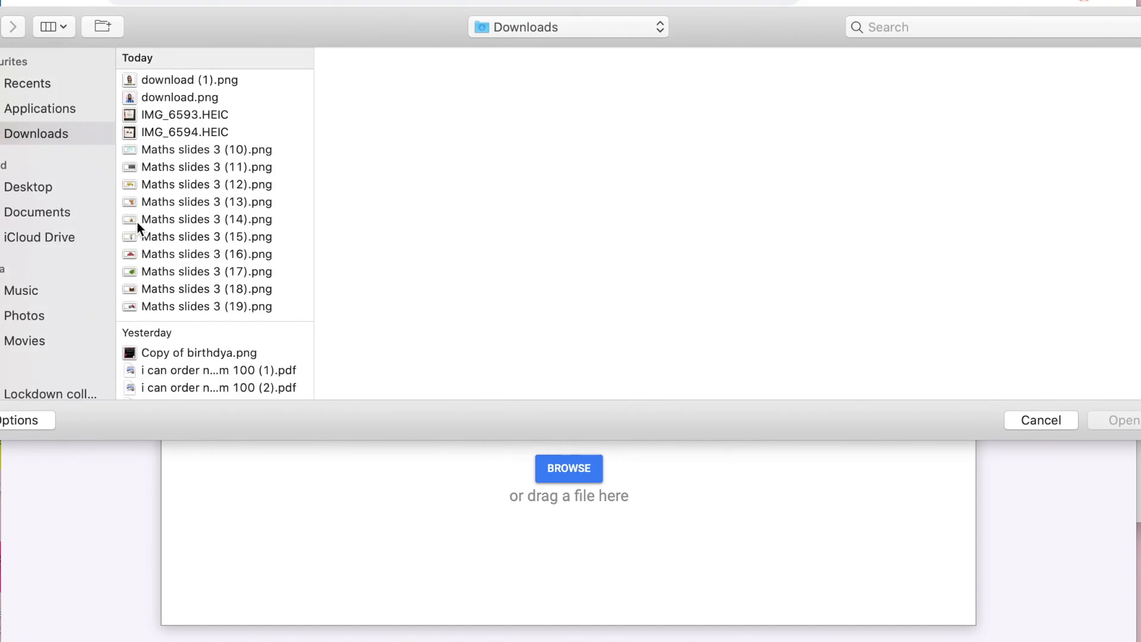
{"action": "left_click", "coordinate": [201, 151]}
{"action": "double_click", "coordinate": [201, 150]}
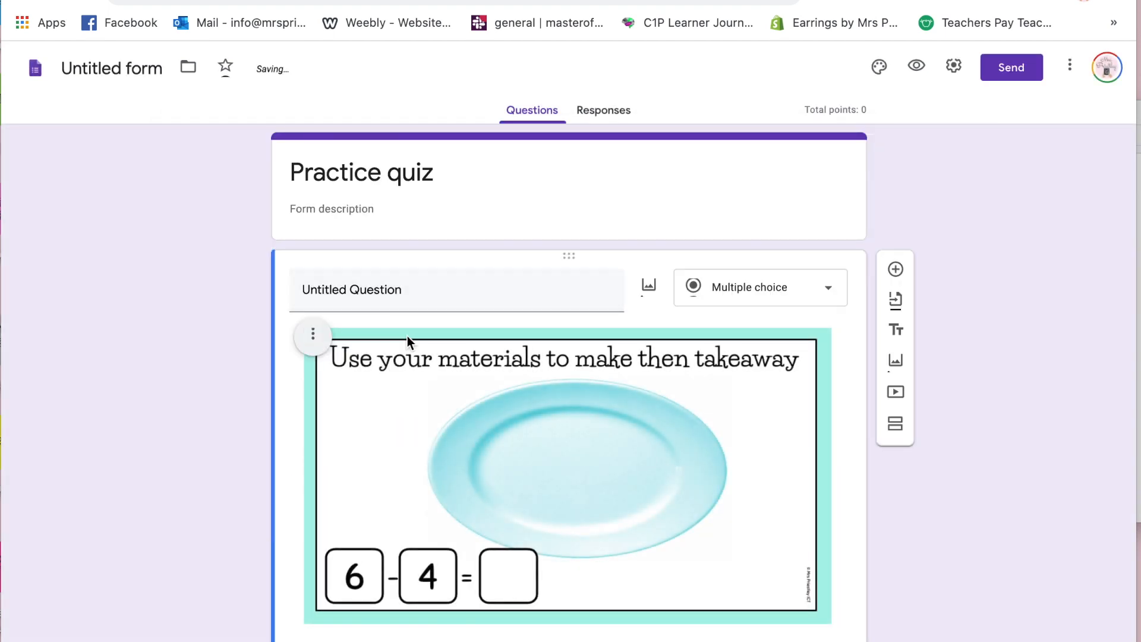
Word the first question "Use the materials to make then takeaway. What is the answer?" and set its type to Multiple choice.
{"action": "scroll", "coordinate": [408, 336], "scroll_direction": "down", "scroll_amount": 1}
{"action": "left_click", "coordinate": [353, 268]}
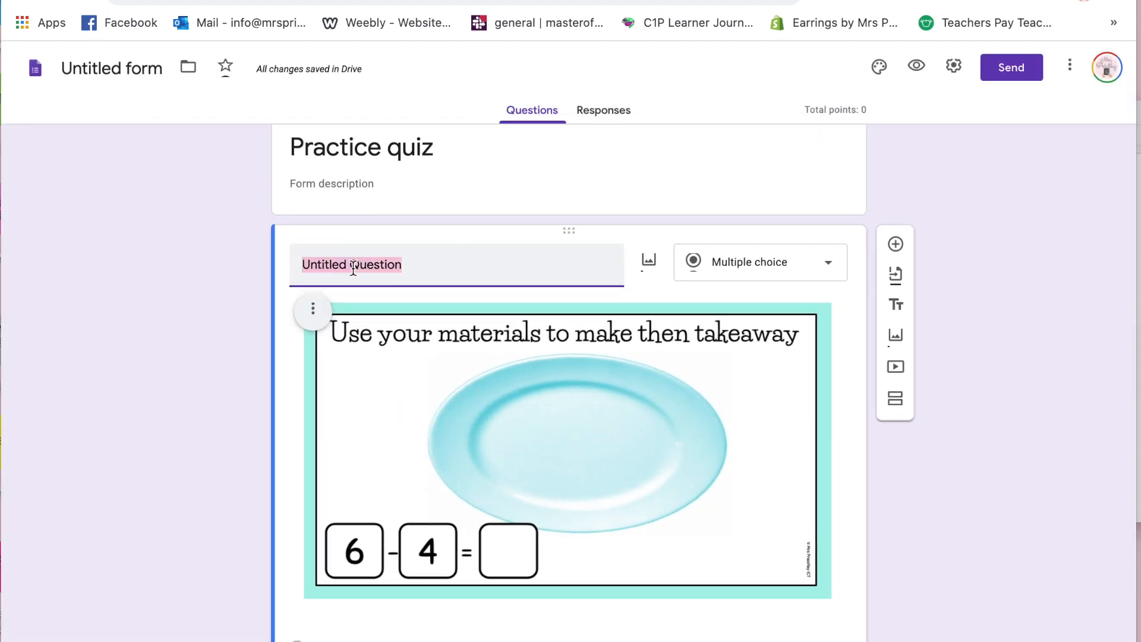
{"action": "type", "text": "Use the materials to make then tak"}
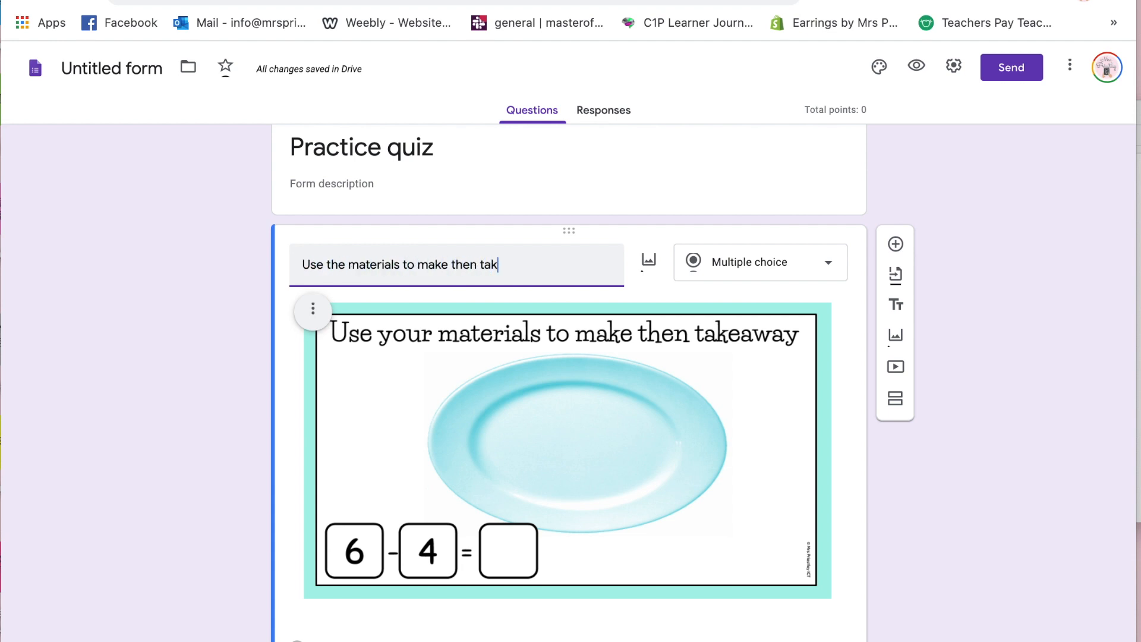
{"action": "type", "text": "eaway. W"}
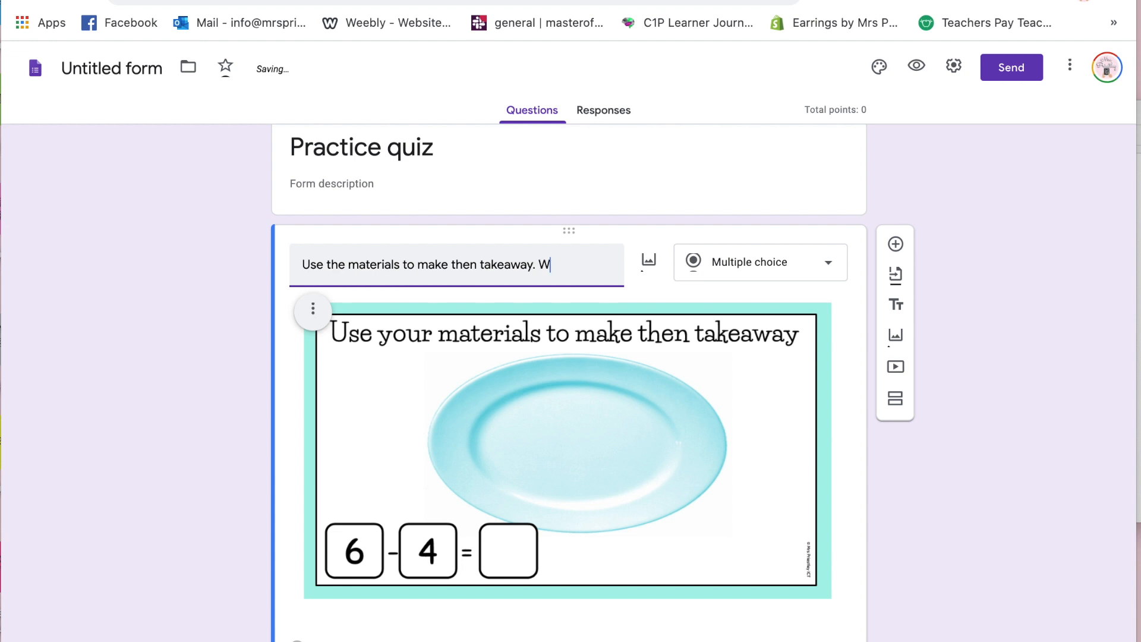
{"action": "type", "text": "hat is the answer?"}
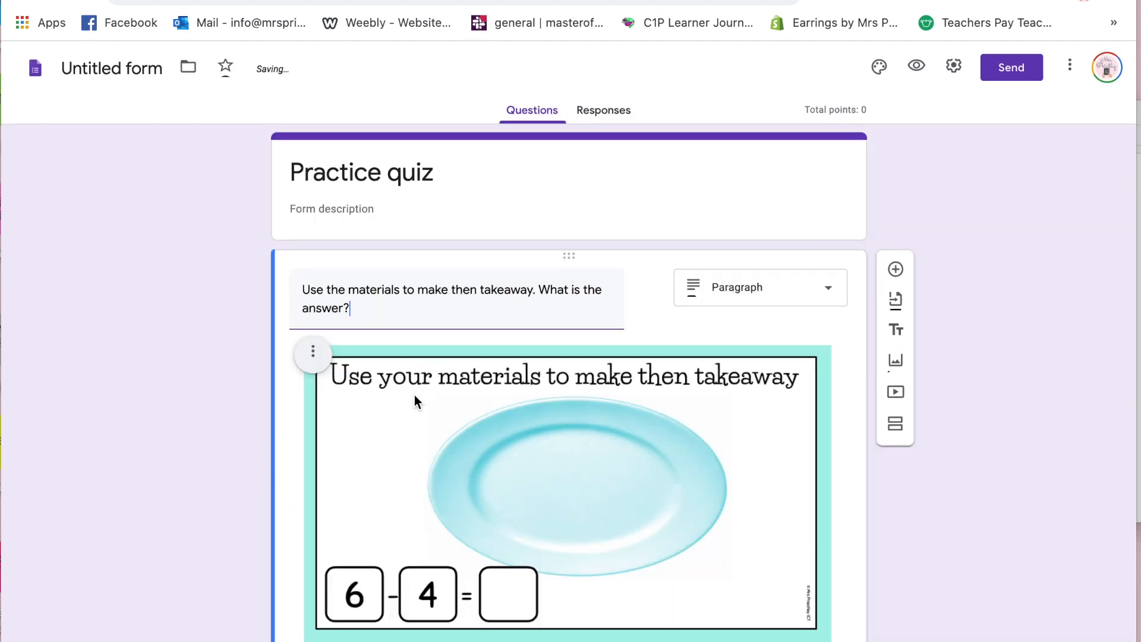
{"action": "scroll", "coordinate": [414, 395], "scroll_direction": "down", "scroll_amount": 3}
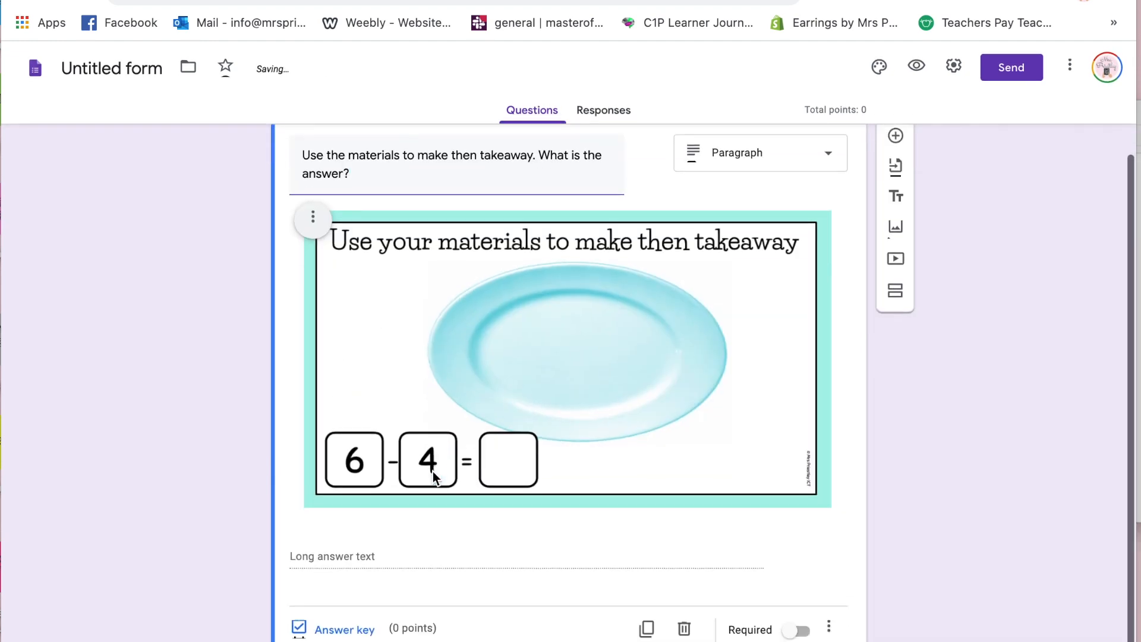
{"action": "left_click", "coordinate": [738, 173]}
{"action": "left_click", "coordinate": [719, 205]}
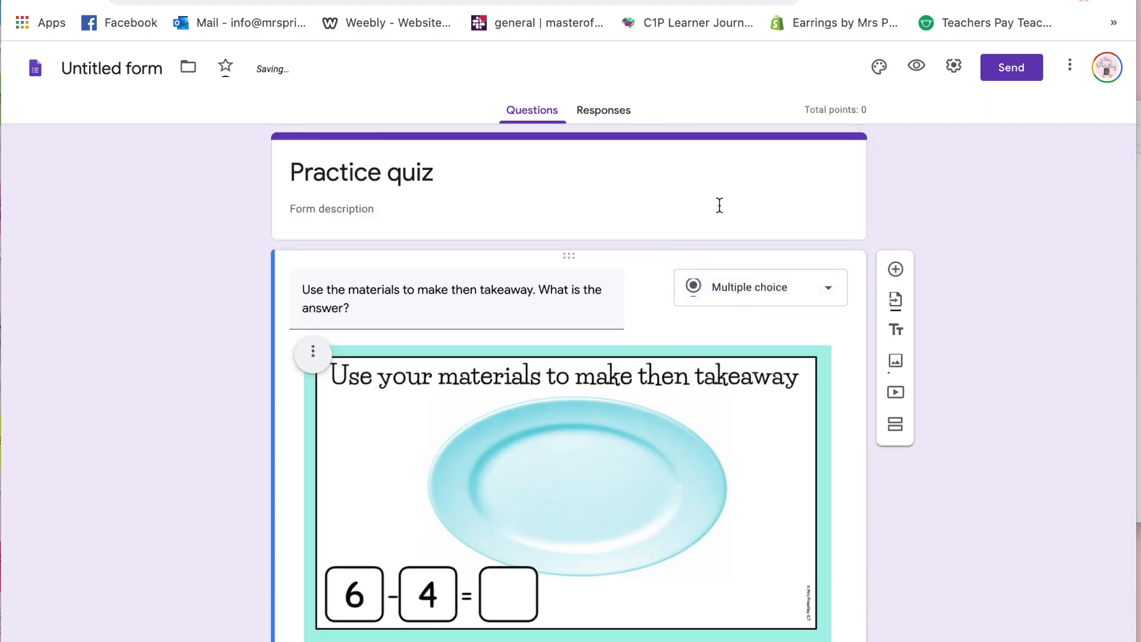
Enter the answer options 3, 2, 4 and 1 for the 6 - 4 question.
{"action": "scroll", "coordinate": [540, 454], "scroll_direction": "down", "scroll_amount": 3}
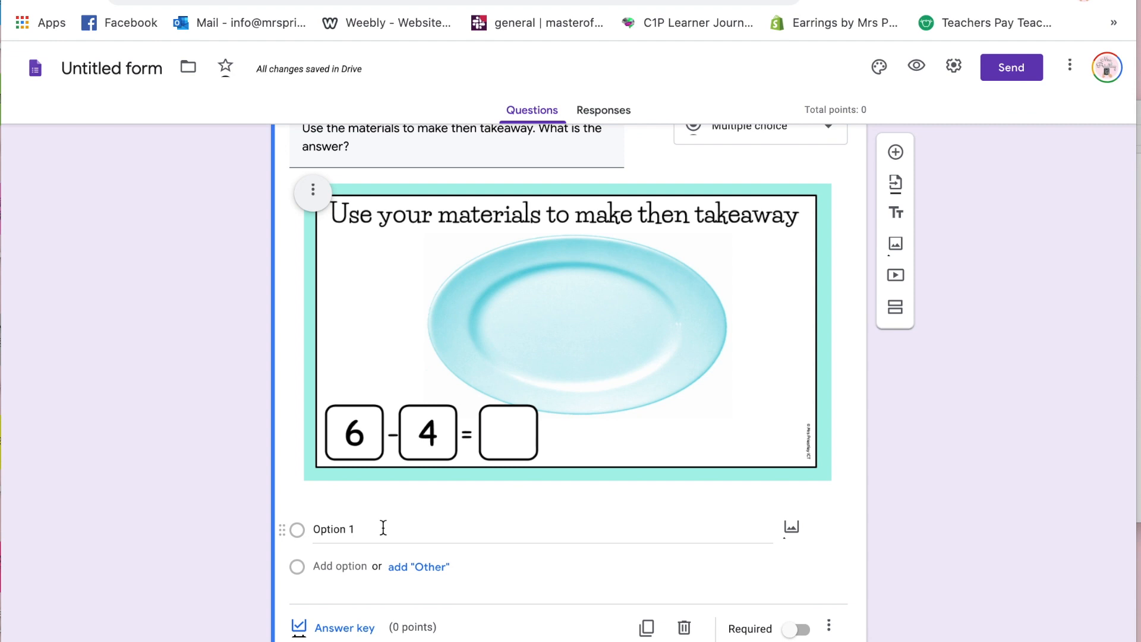
{"action": "left_click", "coordinate": [384, 527]}
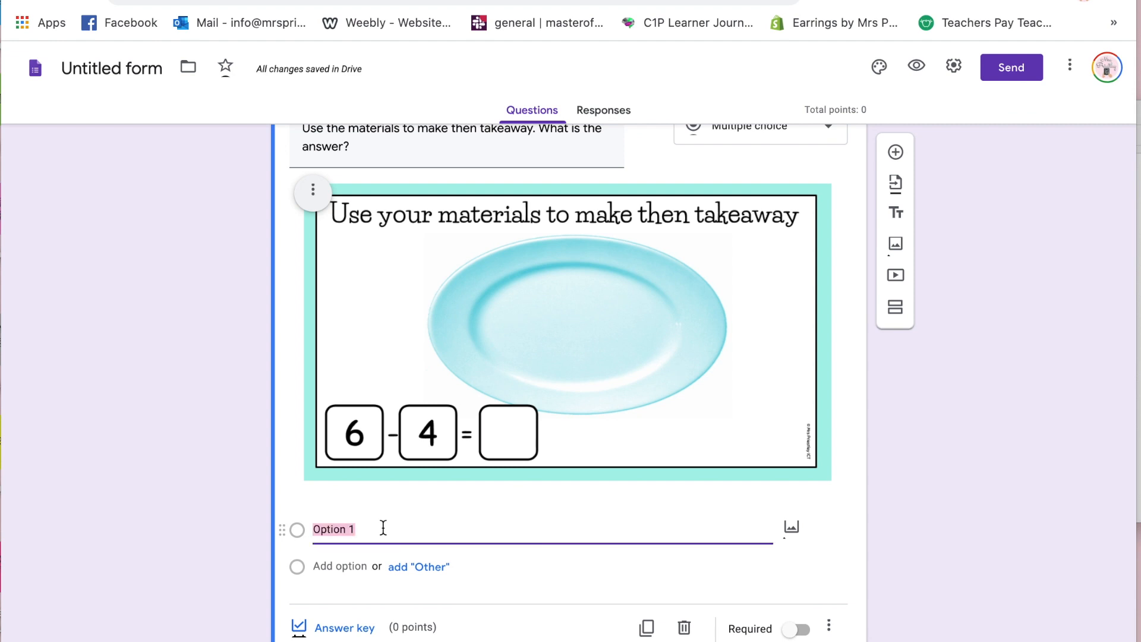
{"action": "type", "text": "3"}
{"action": "key", "text": "Return"}
{"action": "type", "text": "2"}
{"action": "key", "text": "Return"}
{"action": "type", "text": "4"}
{"action": "key", "text": "Return"}
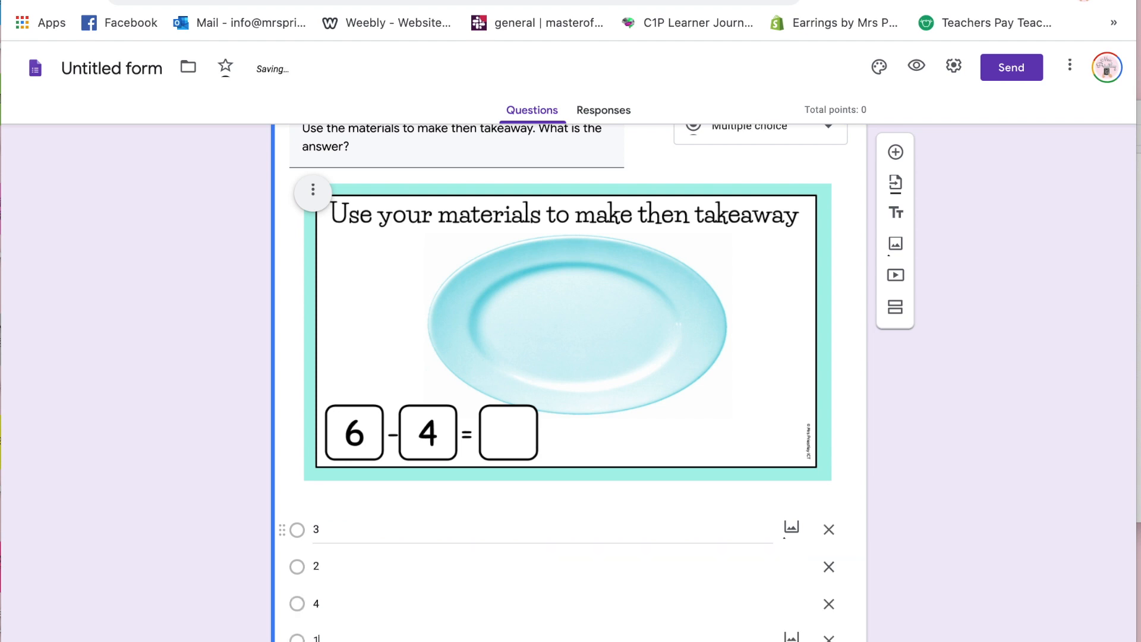
{"action": "type", "text": "1"}
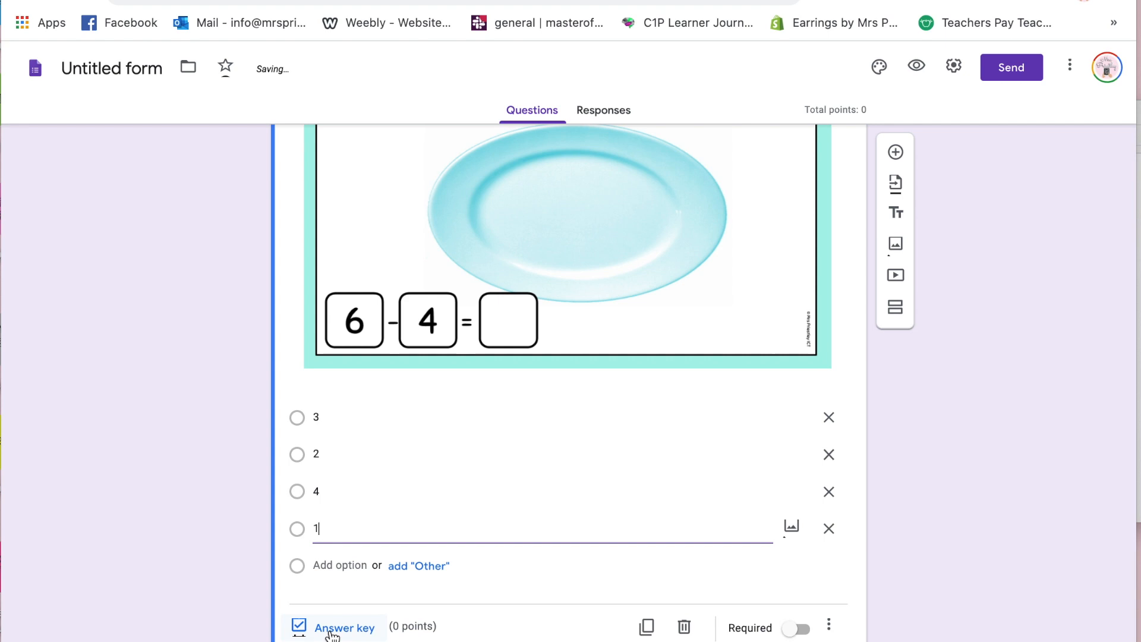
Mark option 2 as the correct answer in the first question's answer key.
{"action": "left_click", "coordinate": [331, 630]}
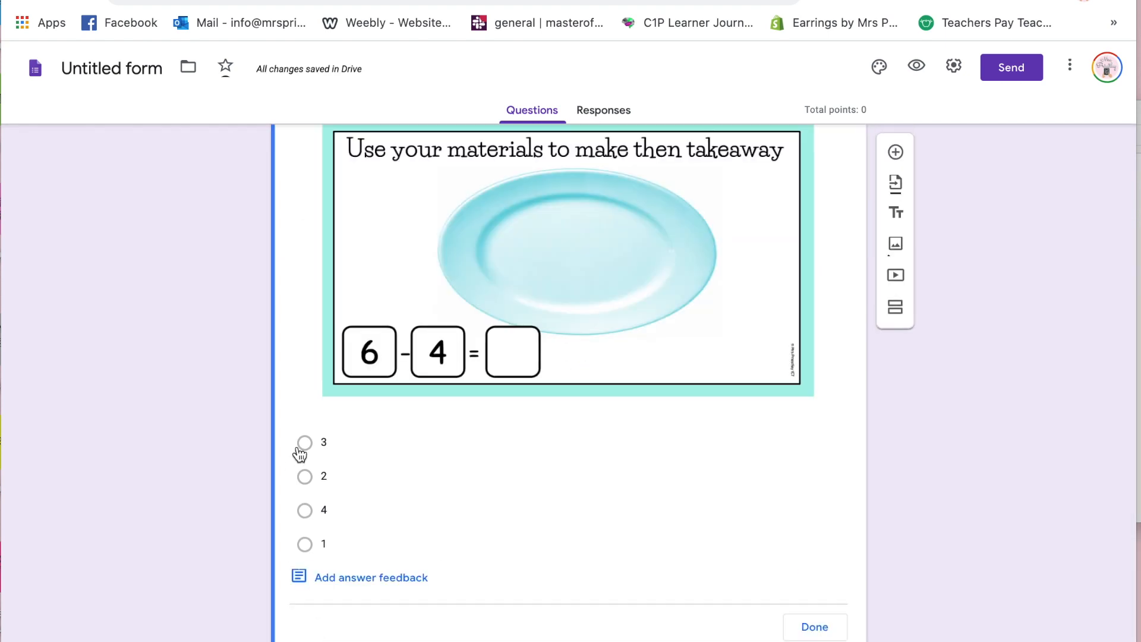
{"action": "left_click", "coordinate": [305, 477]}
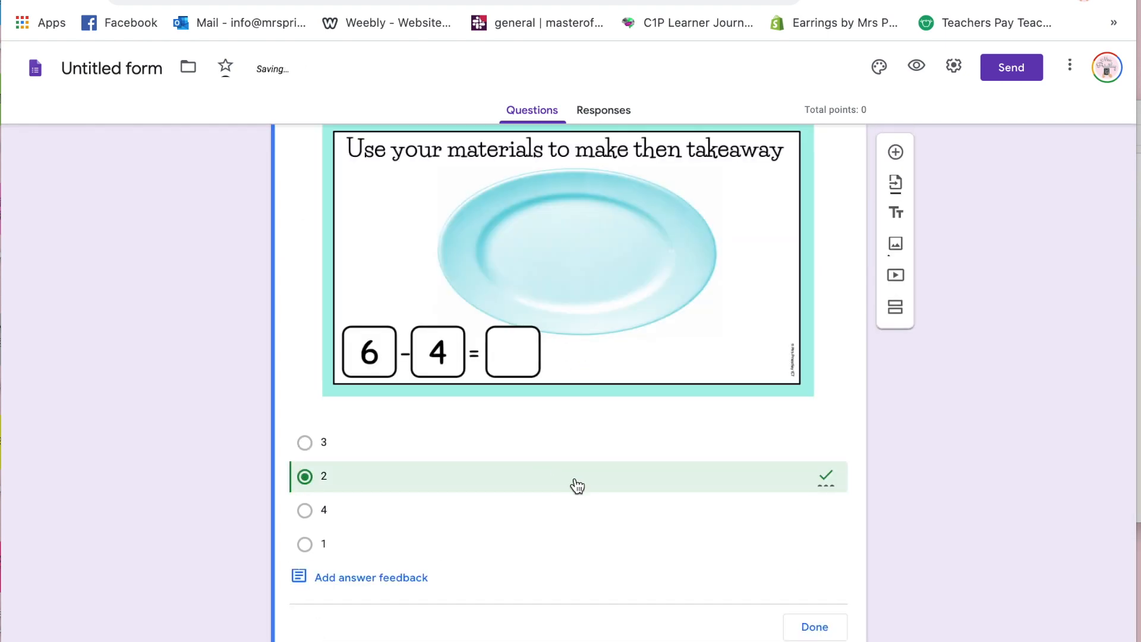
{"action": "left_click", "coordinate": [819, 627]}
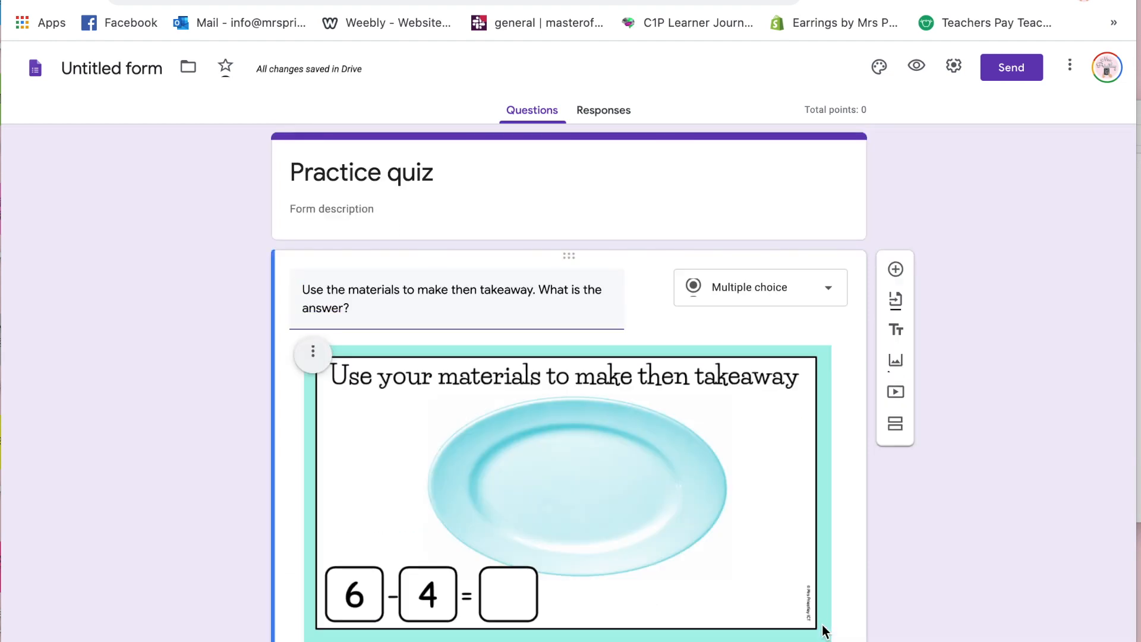
Add a new section after the first question and select its title for editing.
{"action": "scroll", "coordinate": [858, 512], "scroll_direction": "down", "scroll_amount": 2}
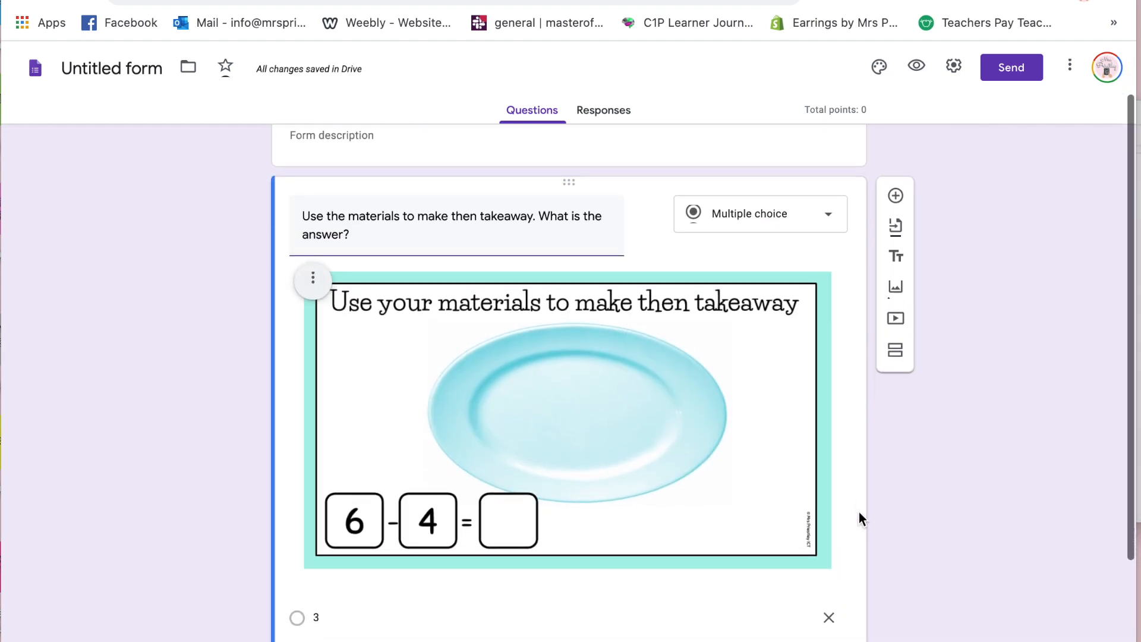
{"action": "scroll", "coordinate": [858, 511], "scroll_direction": "up", "scroll_amount": 2}
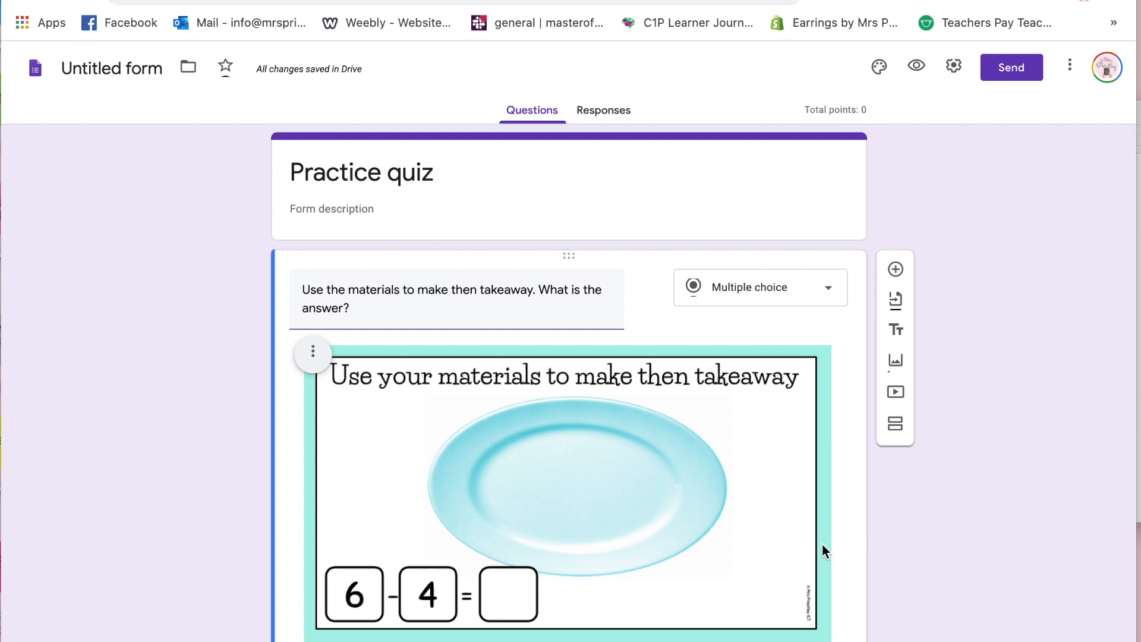
{"action": "scroll", "coordinate": [821, 544], "scroll_direction": "down", "scroll_amount": 5}
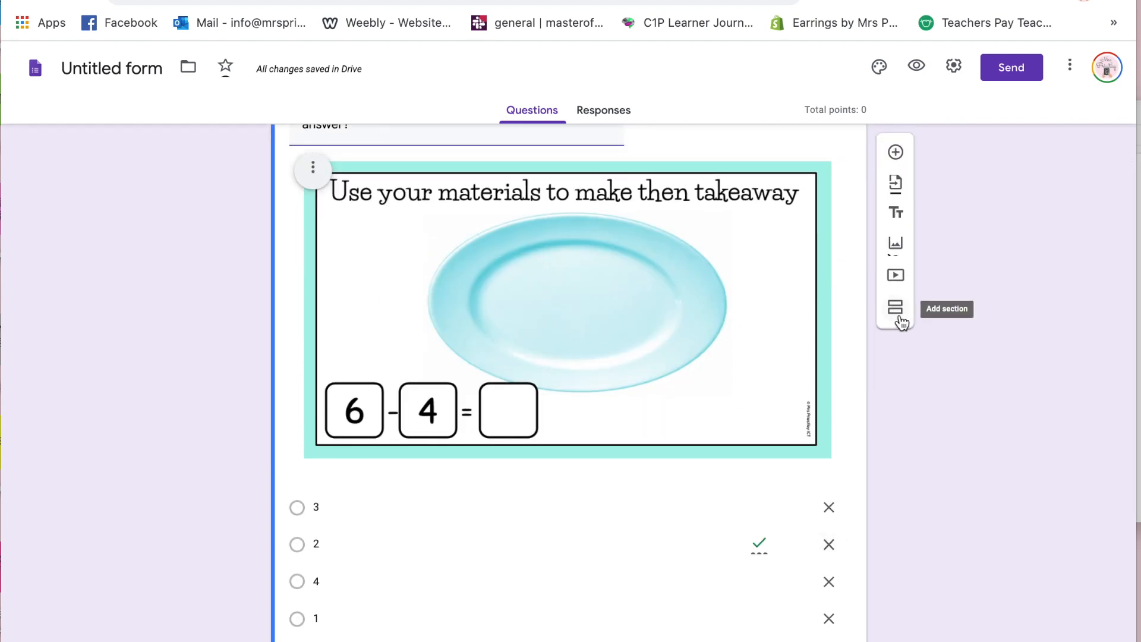
{"action": "left_click", "coordinate": [899, 318]}
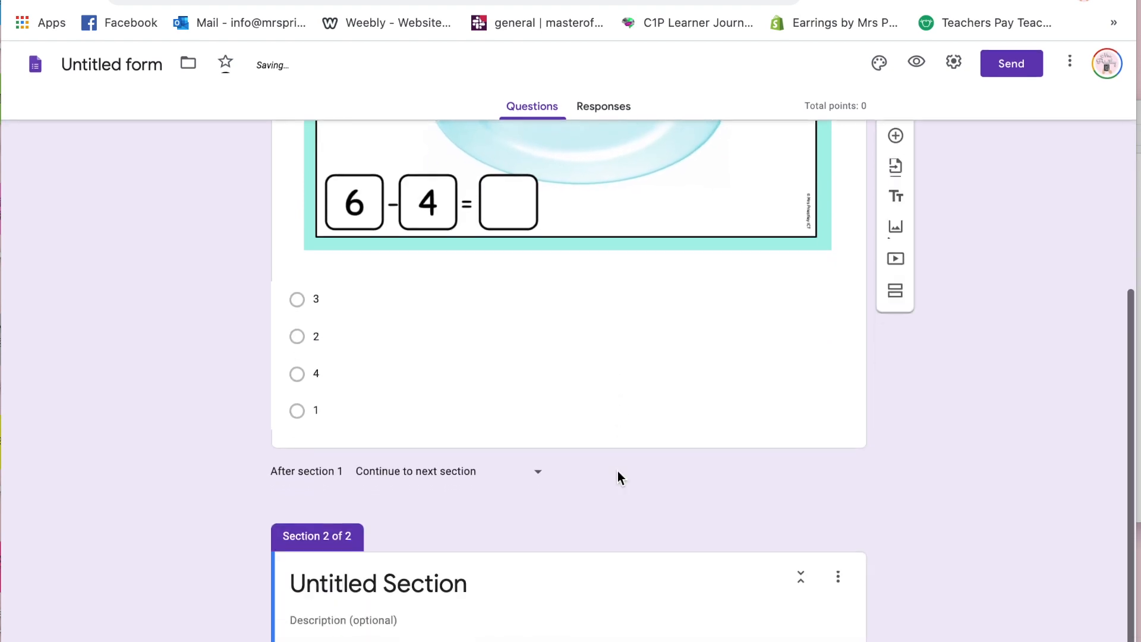
{"action": "left_click", "coordinate": [349, 588]}
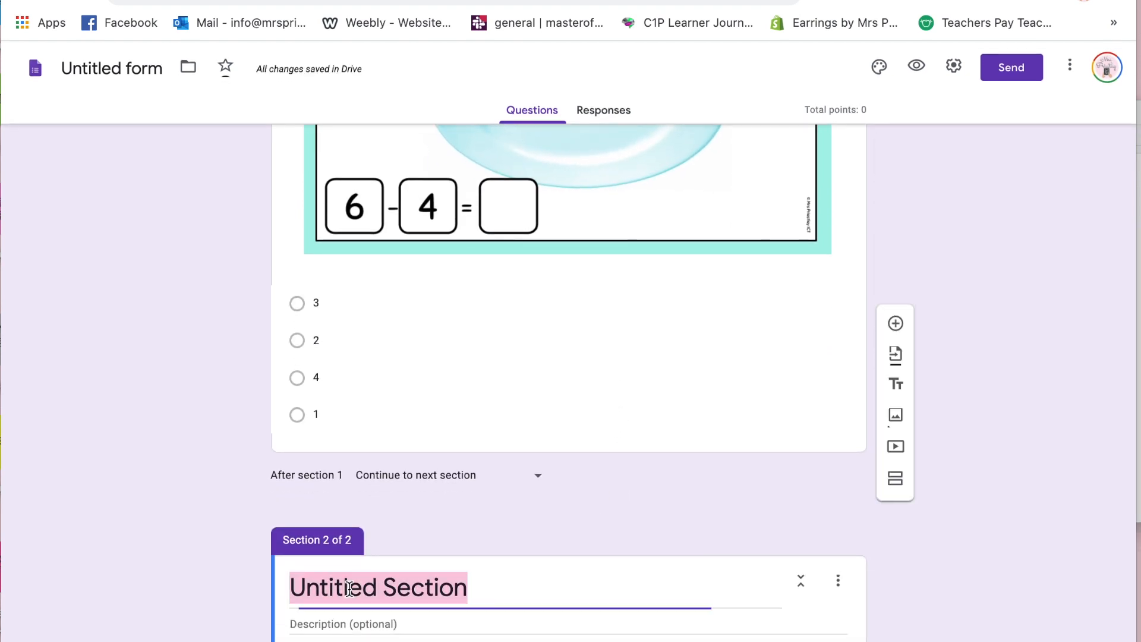
Add a question to section 2 and reuse the first question's text by copying and pasting it.
{"action": "scroll", "coordinate": [349, 588], "scroll_direction": "up", "scroll_amount": 7}
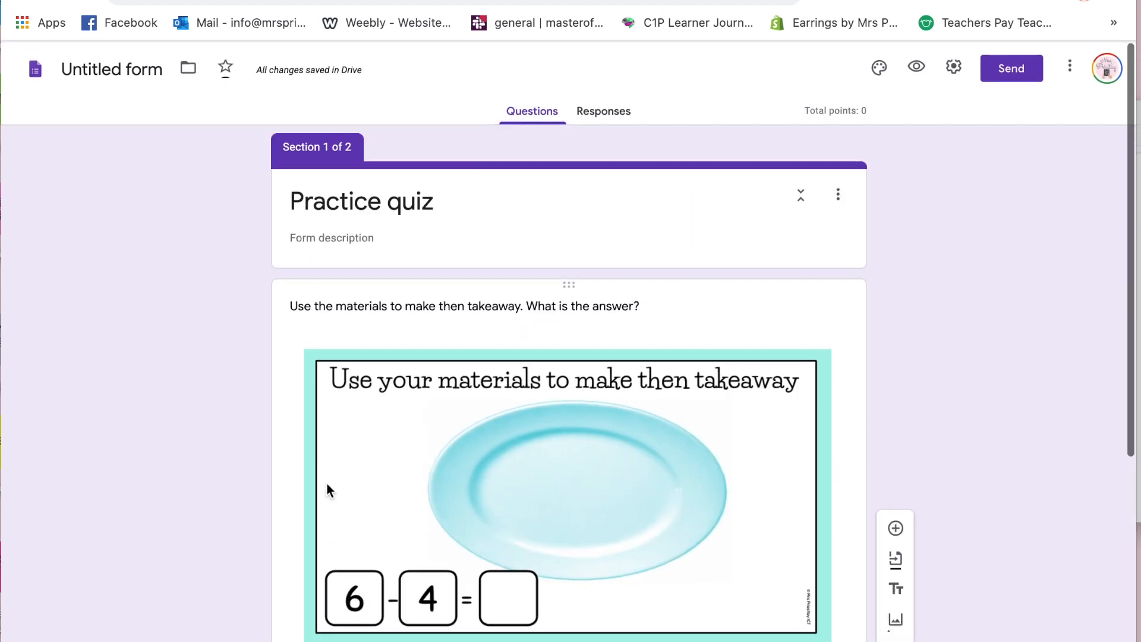
{"action": "left_click", "coordinate": [451, 311]}
{"action": "key", "text": "super+c"}
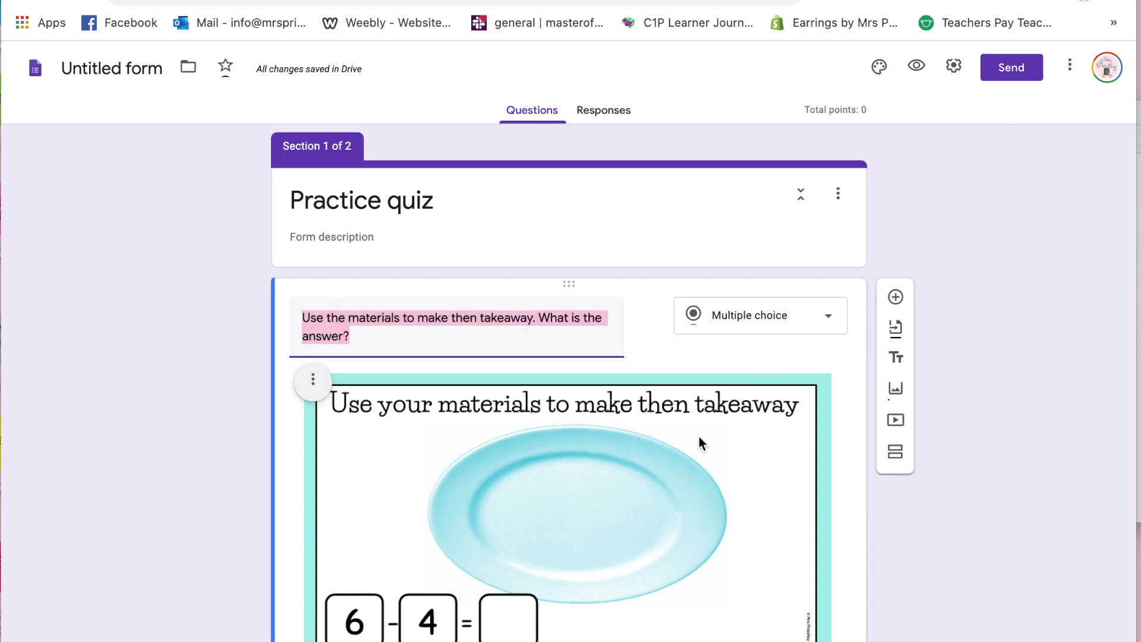
{"action": "scroll", "coordinate": [698, 436], "scroll_direction": "down", "scroll_amount": 7}
{"action": "scroll", "coordinate": [443, 630], "scroll_direction": "down", "scroll_amount": 2}
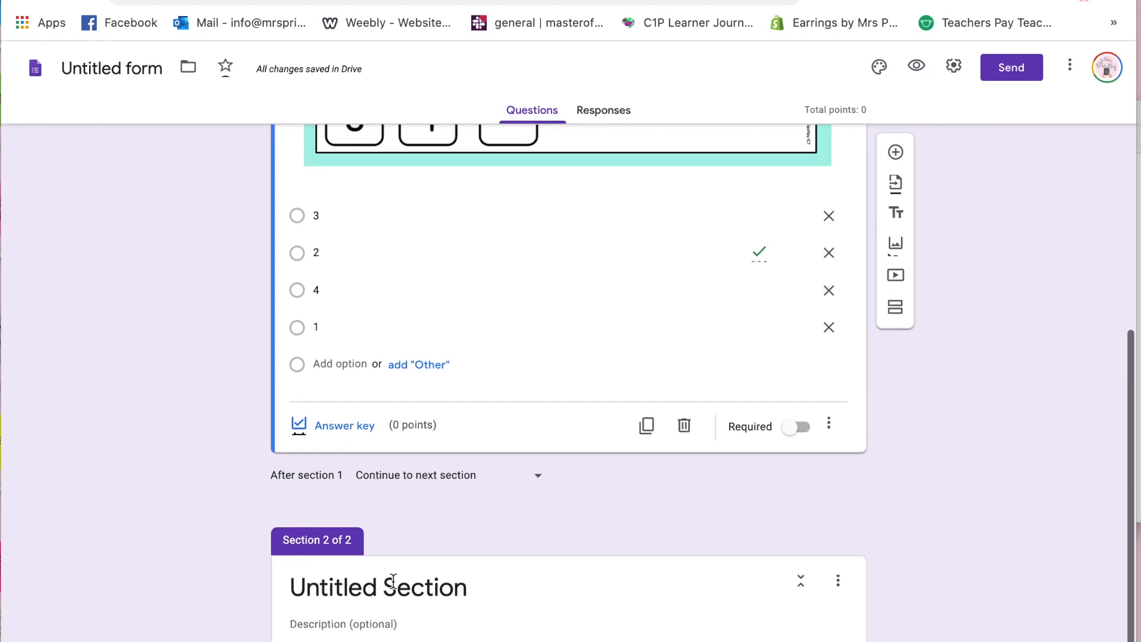
{"action": "left_click", "coordinate": [738, 595]}
{"action": "left_click", "coordinate": [895, 528]}
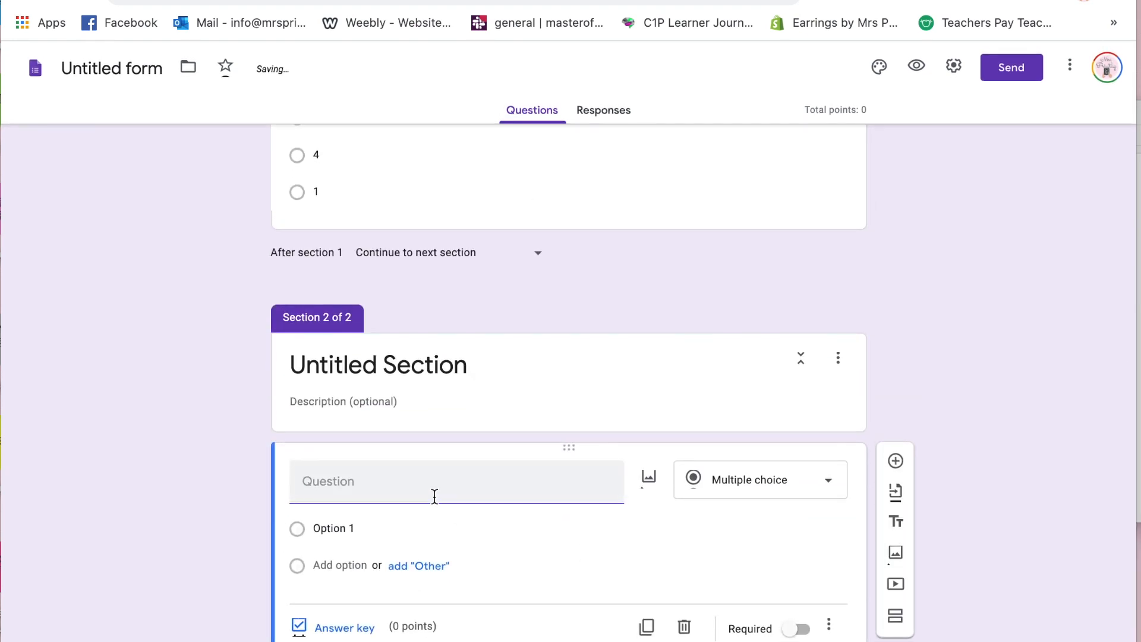
{"action": "key", "text": "super+v"}
Insert the 8 - 3 slide image "Maths slides 3 (11).png" into the section 2 question.
{"action": "left_click", "coordinate": [648, 476]}
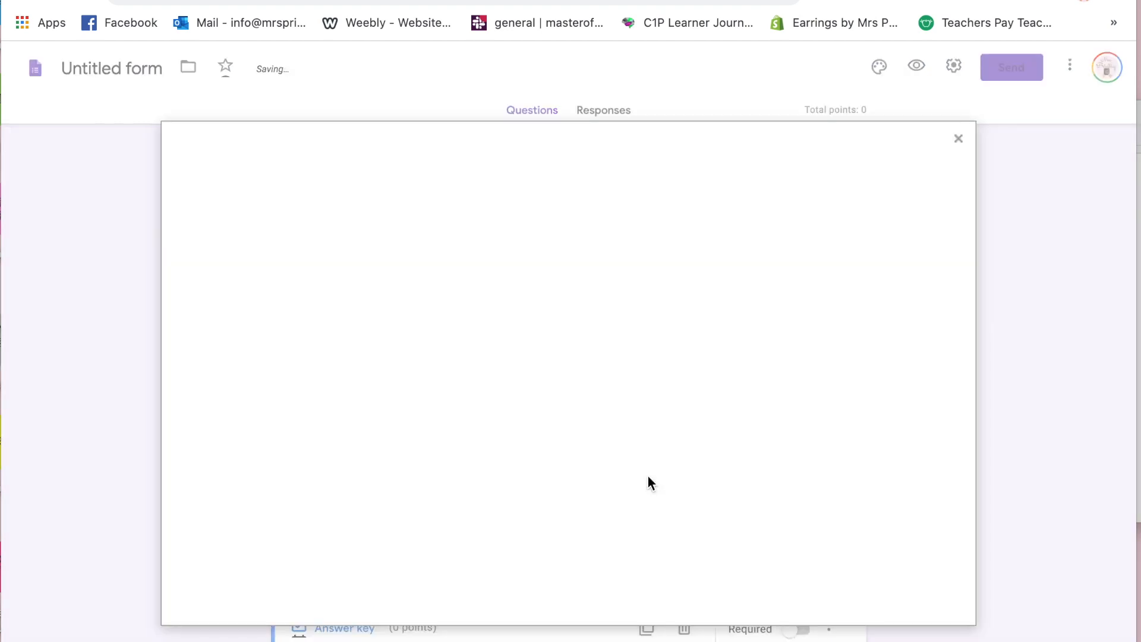
{"action": "left_click", "coordinate": [568, 467]}
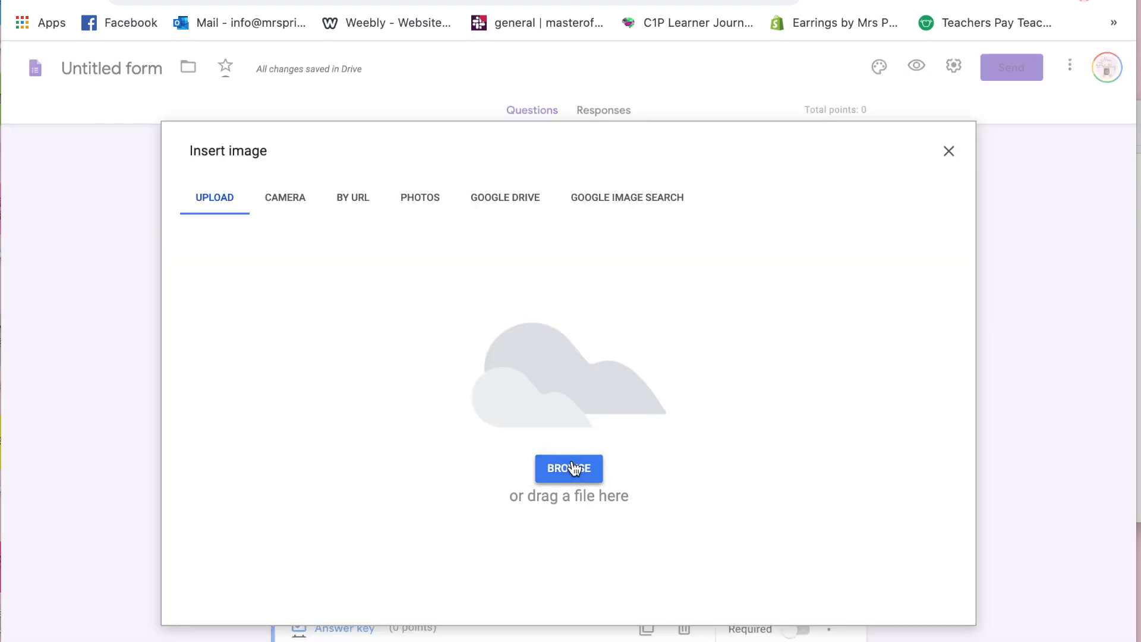
{"action": "double_click", "coordinate": [220, 172]}
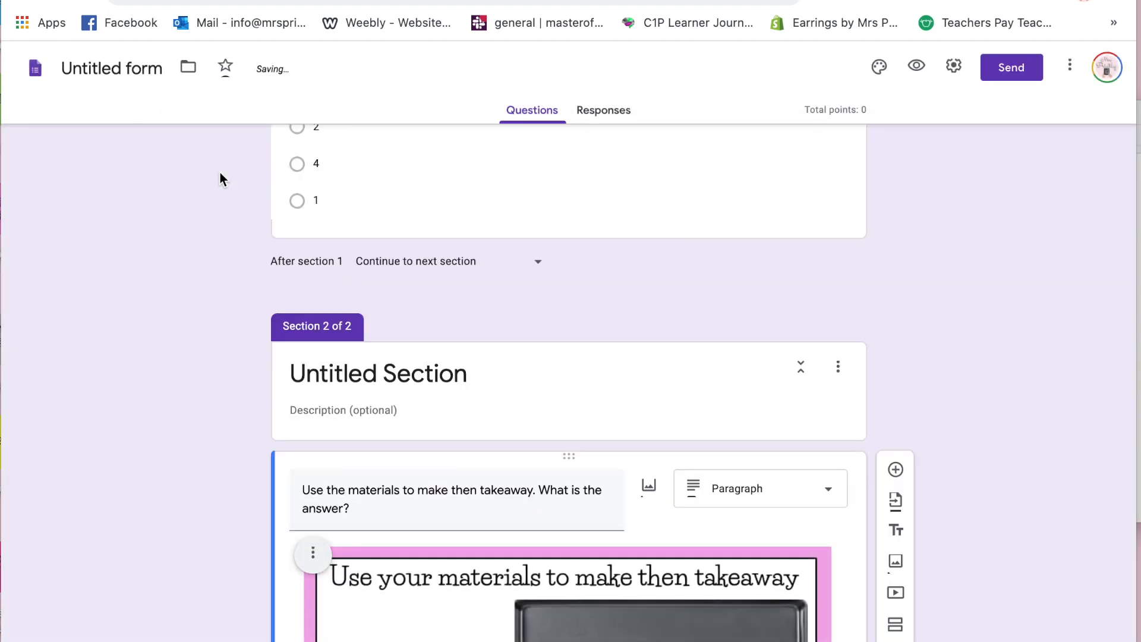
{"action": "scroll", "coordinate": [517, 461], "scroll_direction": "down", "scroll_amount": 5}
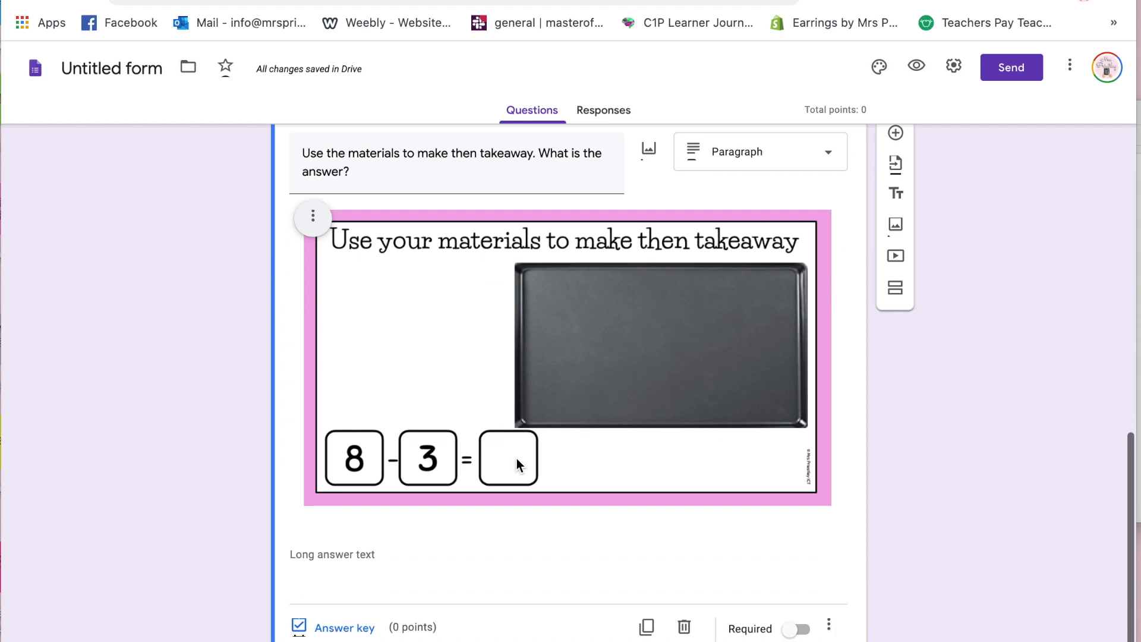
Change the section 2 question's type from Paragraph to Multiple choice.
{"action": "scroll", "coordinate": [594, 380], "scroll_direction": "up", "scroll_amount": 1}
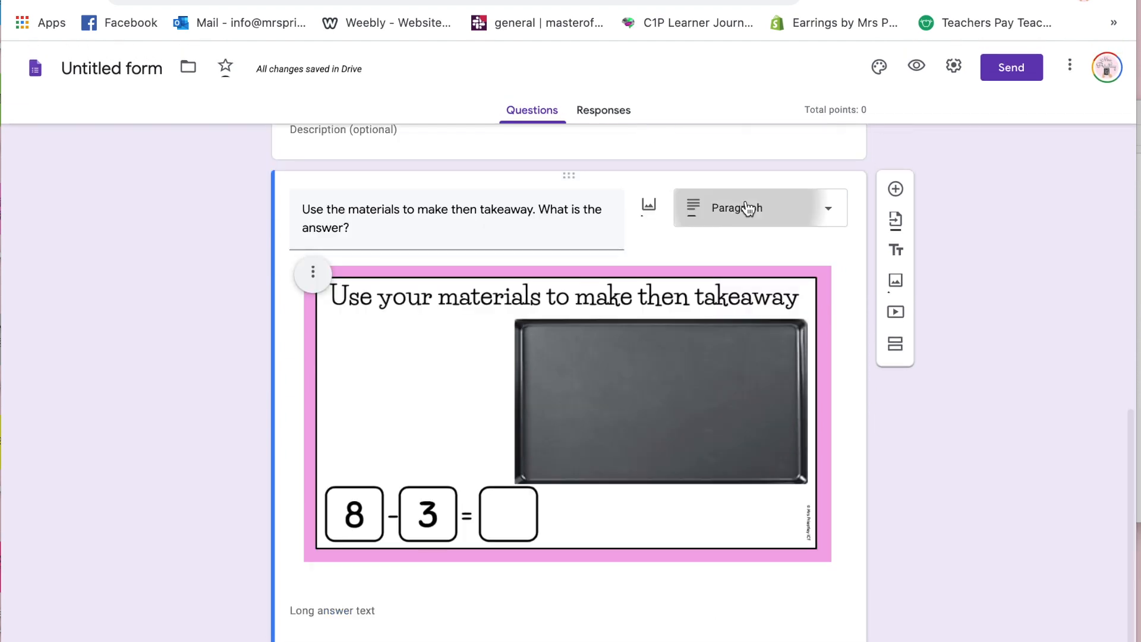
{"action": "left_click", "coordinate": [740, 208]}
{"action": "left_click", "coordinate": [739, 256]}
{"action": "scroll", "coordinate": [598, 436], "scroll_direction": "down", "scroll_amount": 1}
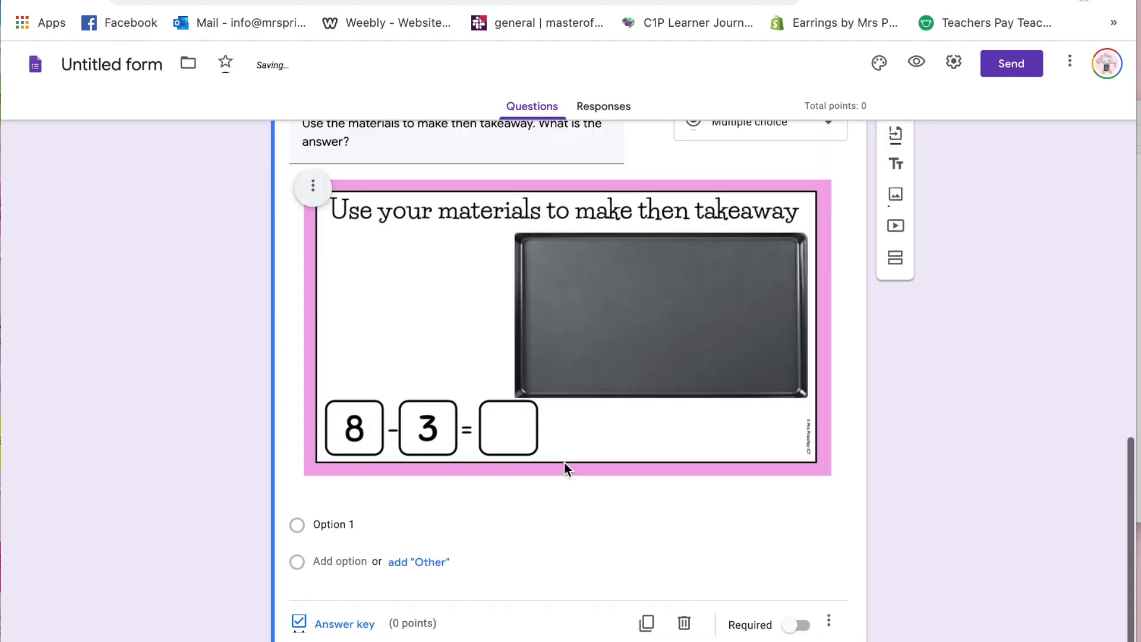
Enter the answer options 5, 6, 4 and 7 for the 8 - 3 question.
{"action": "left_click", "coordinate": [352, 536]}
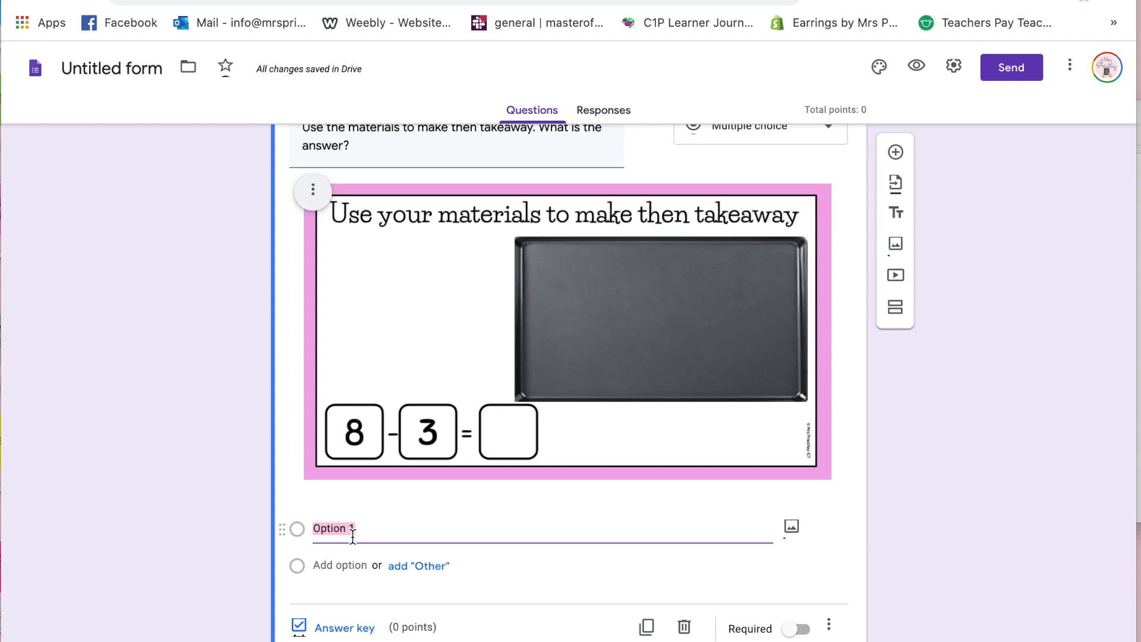
{"action": "type", "text": "5"}
{"action": "key", "text": "Return"}
{"action": "type", "text": "6"}
{"action": "key", "text": "Return"}
{"action": "type", "text": "4"}
{"action": "key", "text": "Return"}
{"action": "type", "text": "7"}
Mark option 5 as the correct answer in the 8 - 3 question's answer key.
{"action": "scroll", "coordinate": [443, 586], "scroll_direction": "down", "scroll_amount": 2}
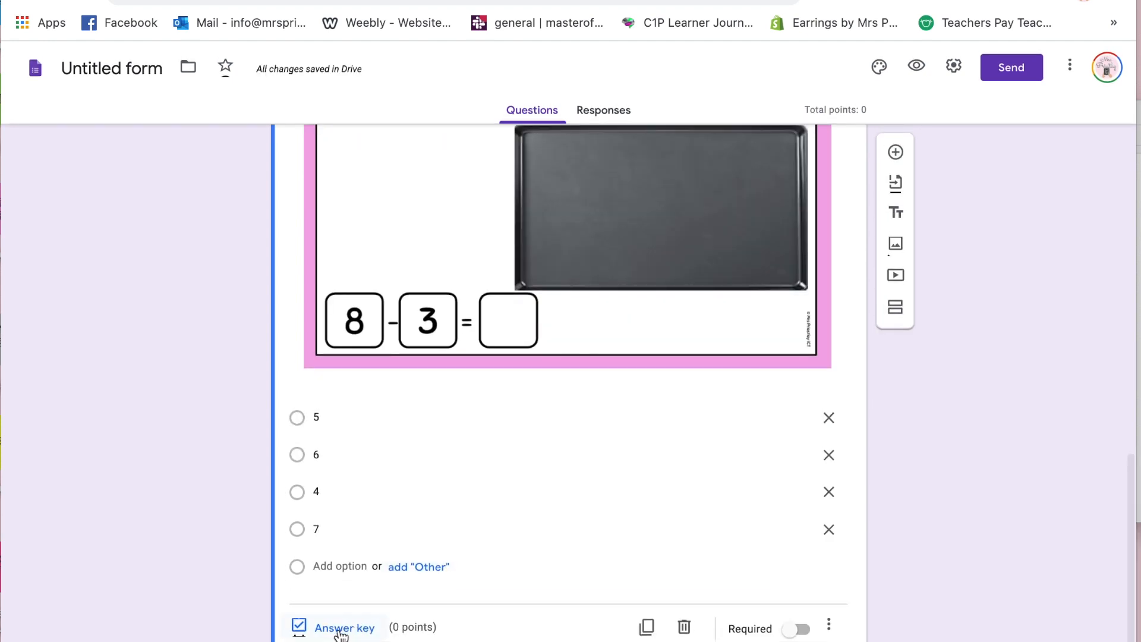
{"action": "left_click", "coordinate": [336, 625]}
{"action": "left_click", "coordinate": [326, 447]}
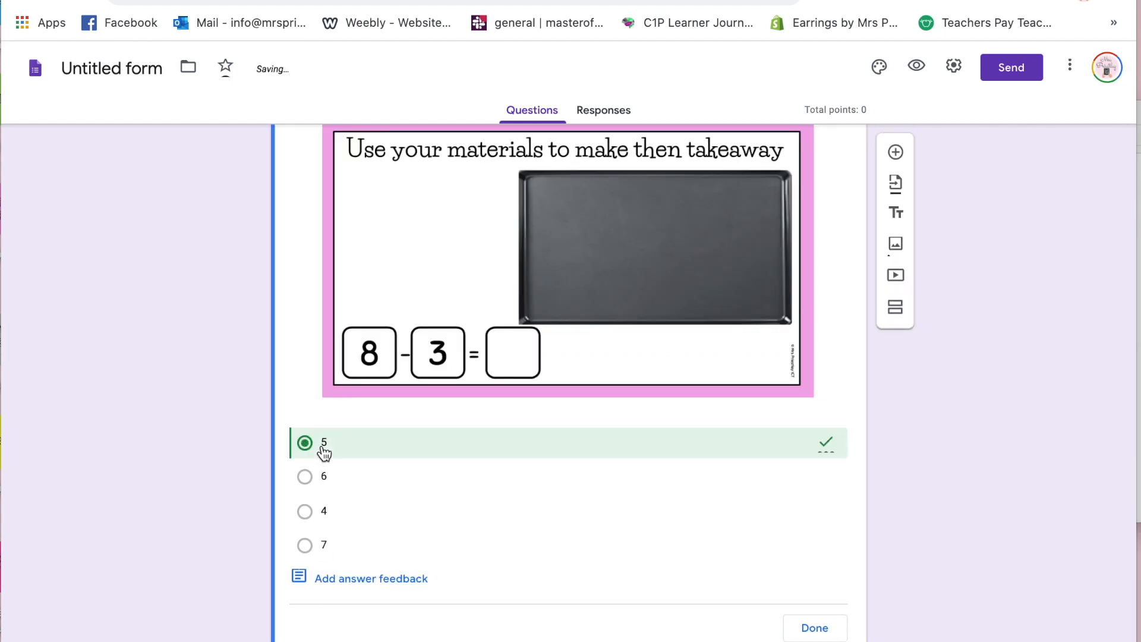
{"action": "left_click", "coordinate": [811, 627]}
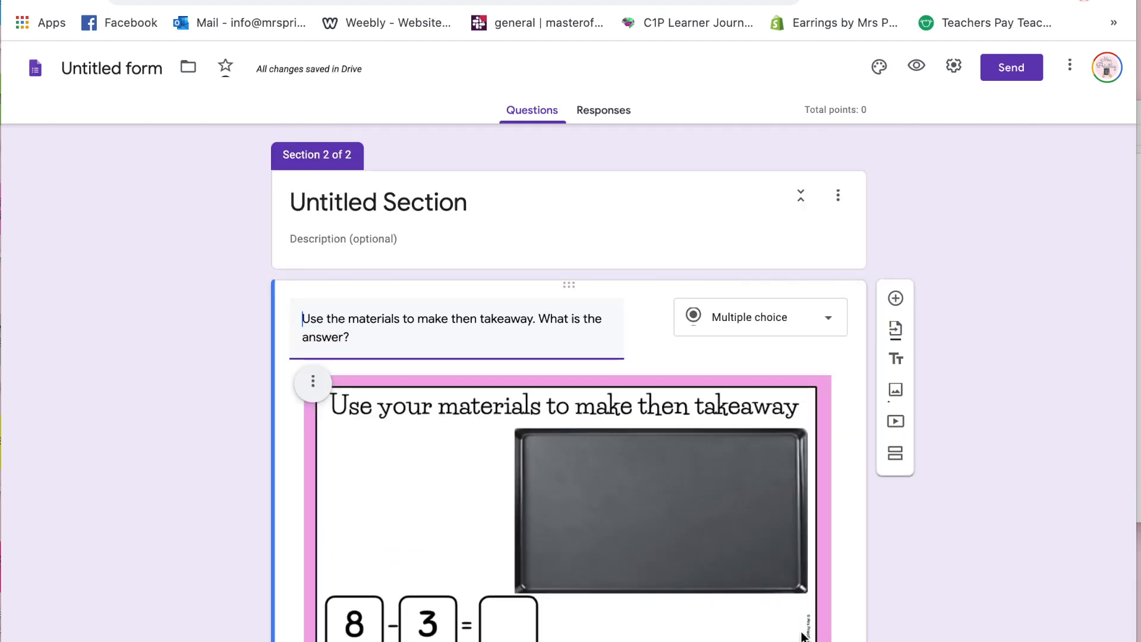
Assign 1 point to the 6 - 4 question in section 1 through its answer key.
{"action": "scroll", "coordinate": [787, 516], "scroll_direction": "down", "scroll_amount": 5}
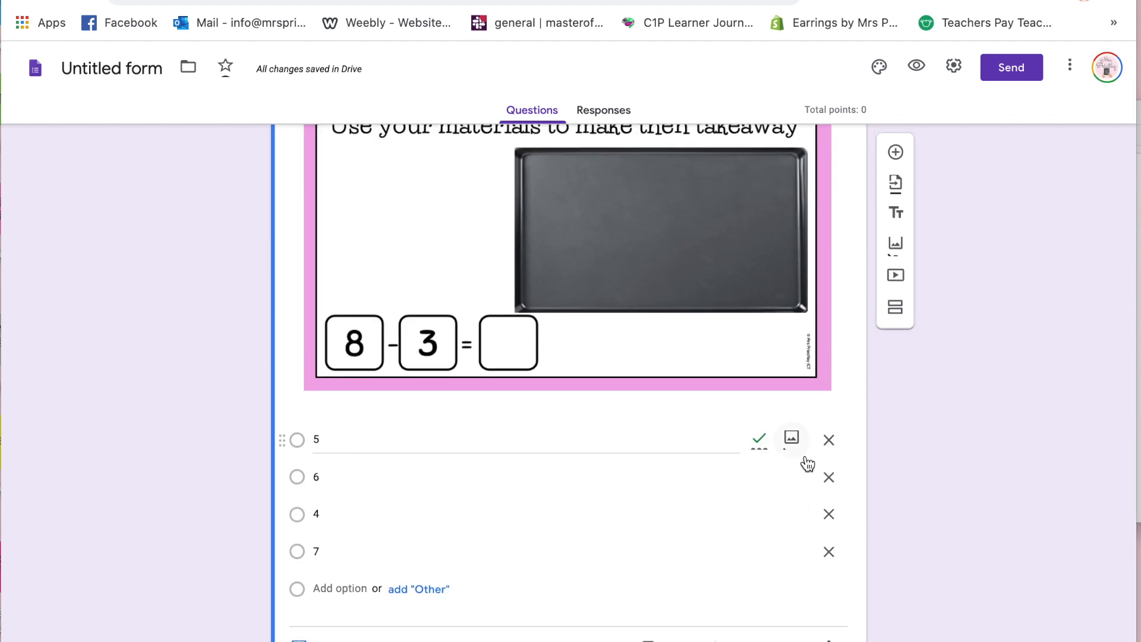
{"action": "scroll", "coordinate": [804, 455], "scroll_direction": "up", "scroll_amount": 12}
{"action": "scroll", "coordinate": [805, 458], "scroll_direction": "up", "scroll_amount": 4}
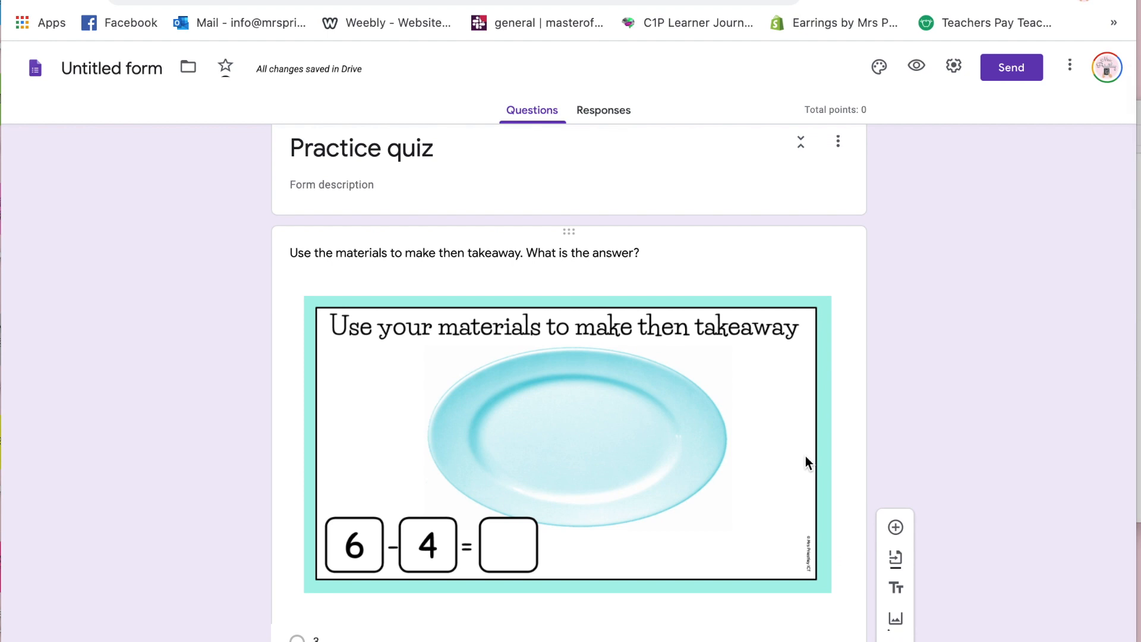
{"action": "left_click", "coordinate": [729, 275]}
{"action": "scroll", "coordinate": [556, 484], "scroll_direction": "down", "scroll_amount": 5}
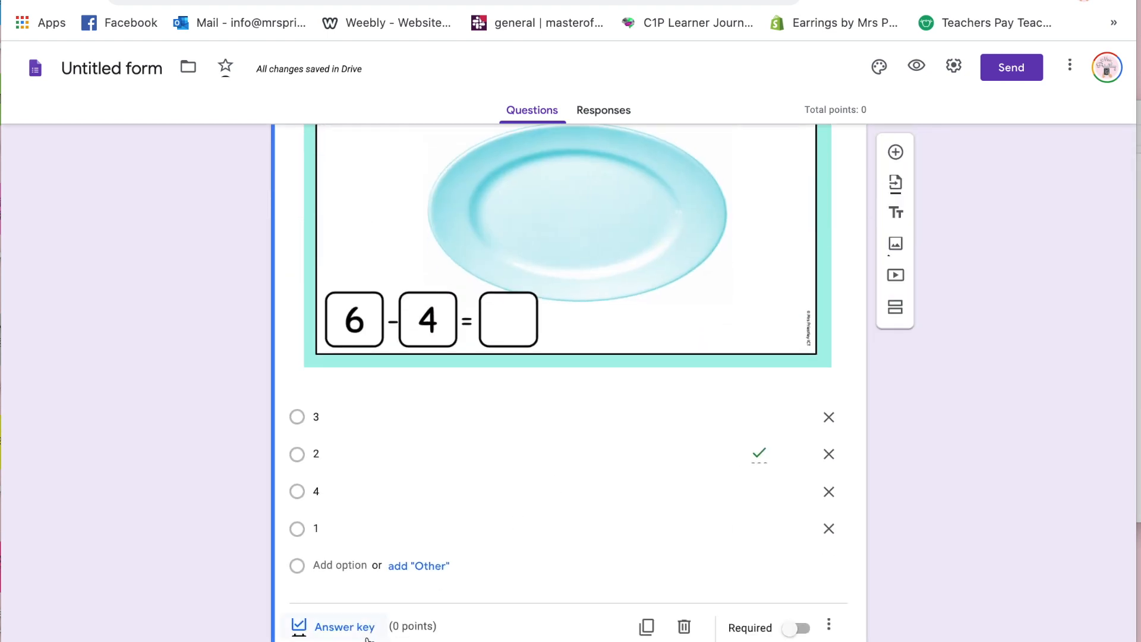
{"action": "left_click", "coordinate": [347, 634]}
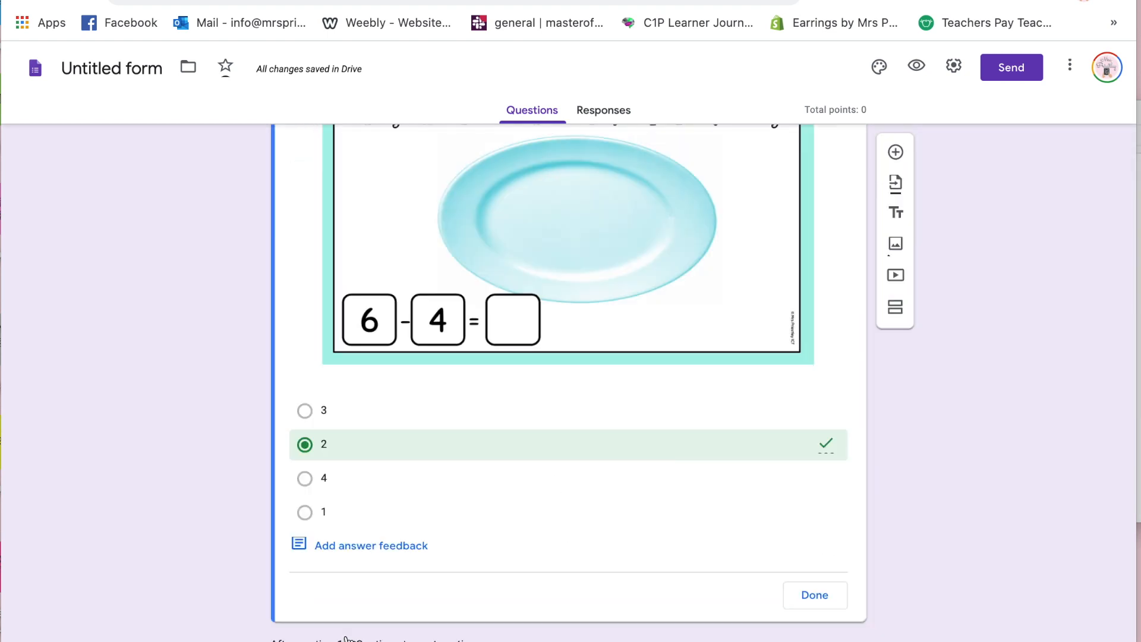
{"action": "scroll", "coordinate": [412, 566], "scroll_direction": "up", "scroll_amount": 3}
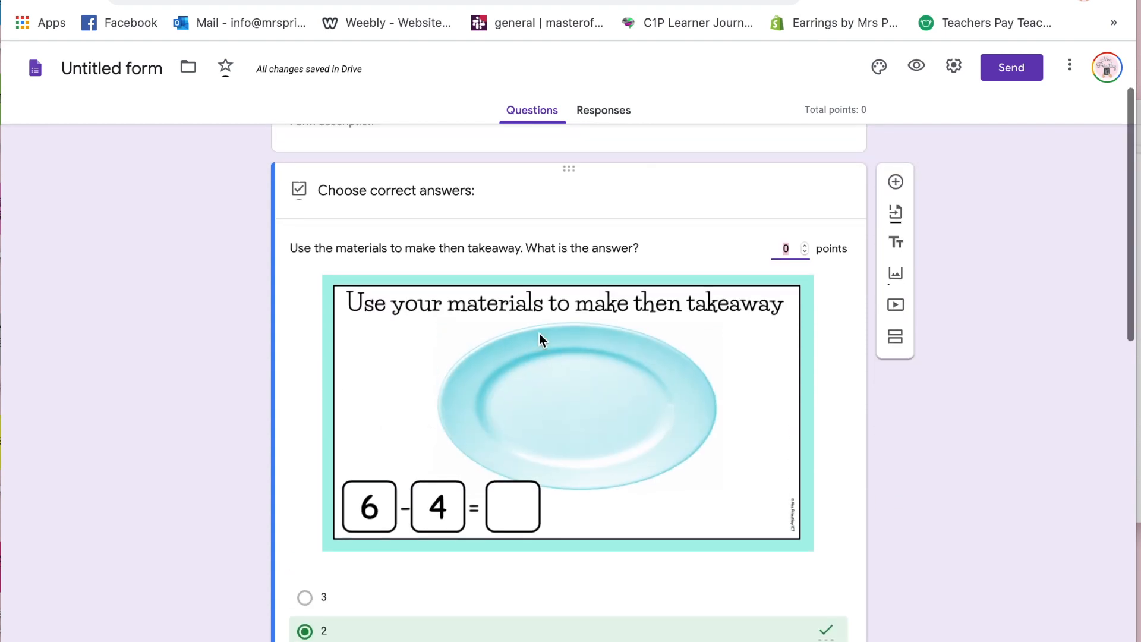
{"action": "left_click", "coordinate": [801, 262]}
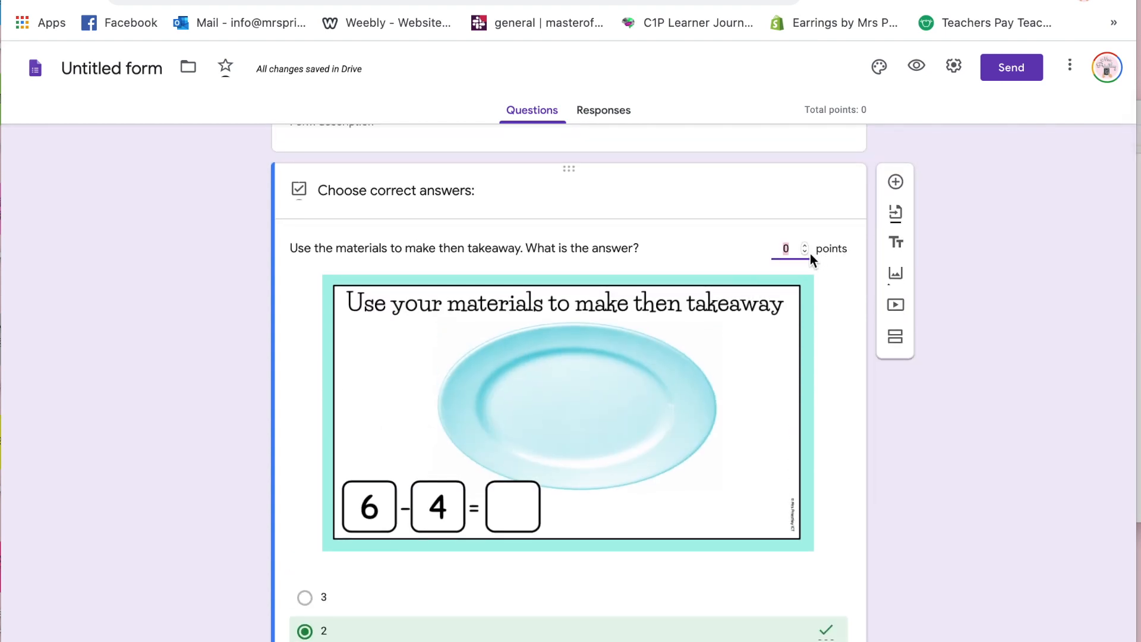
{"action": "left_click", "coordinate": [804, 246]}
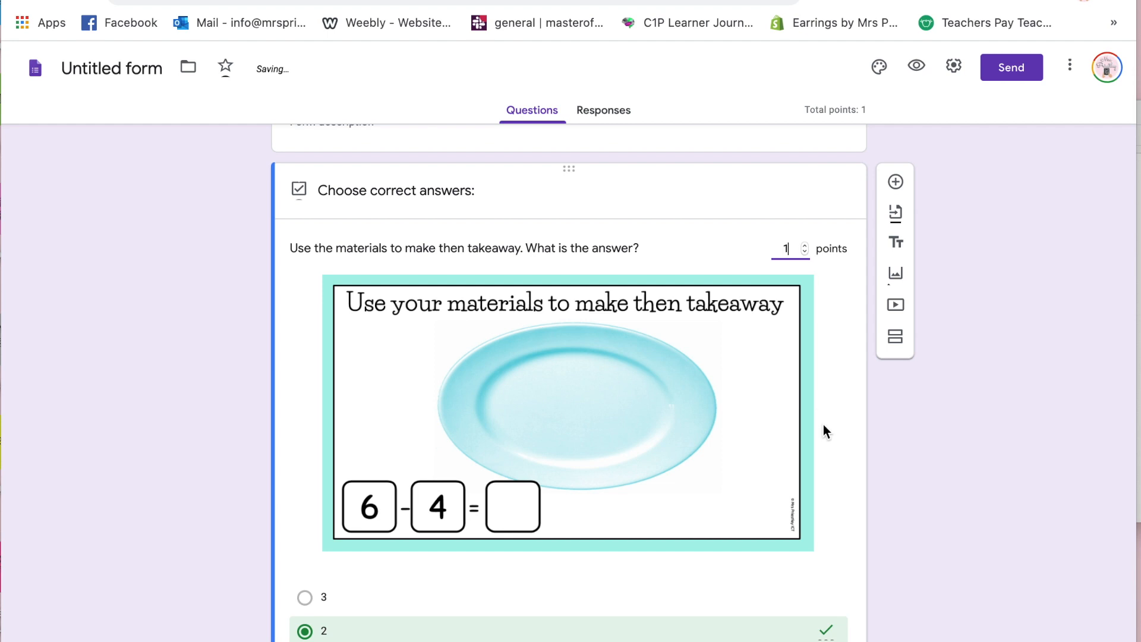
{"action": "scroll", "coordinate": [823, 421], "scroll_direction": "down", "scroll_amount": 2}
{"action": "left_click", "coordinate": [823, 641]}
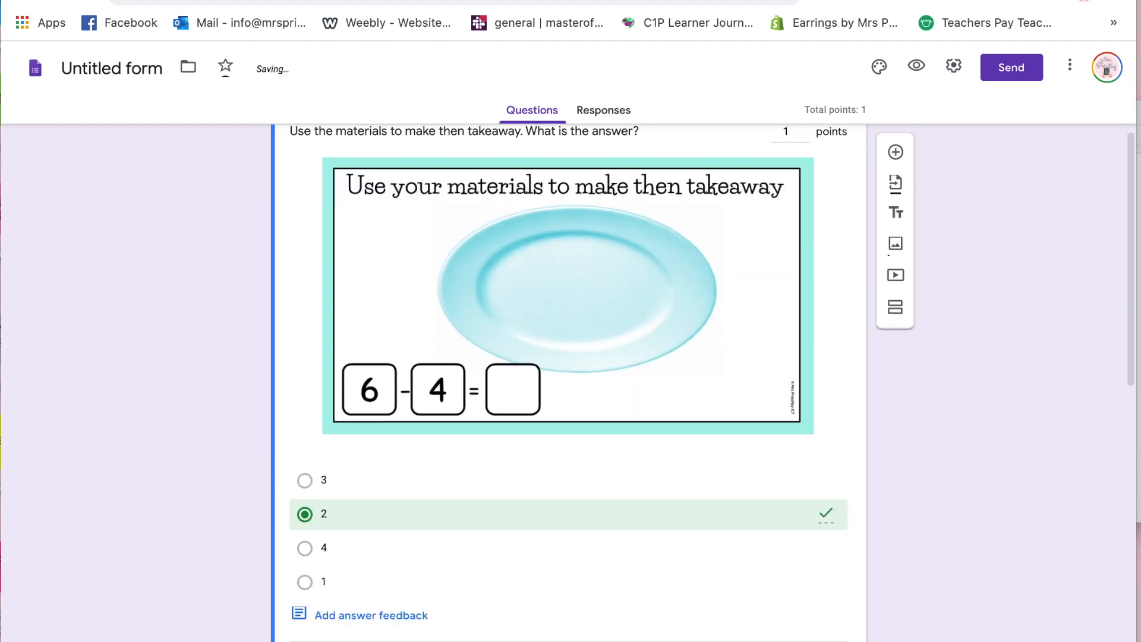
Assign 1 point to the 8 - 3 question in section 2 through its answer key.
{"action": "scroll", "coordinate": [526, 562], "scroll_direction": "down", "scroll_amount": 7}
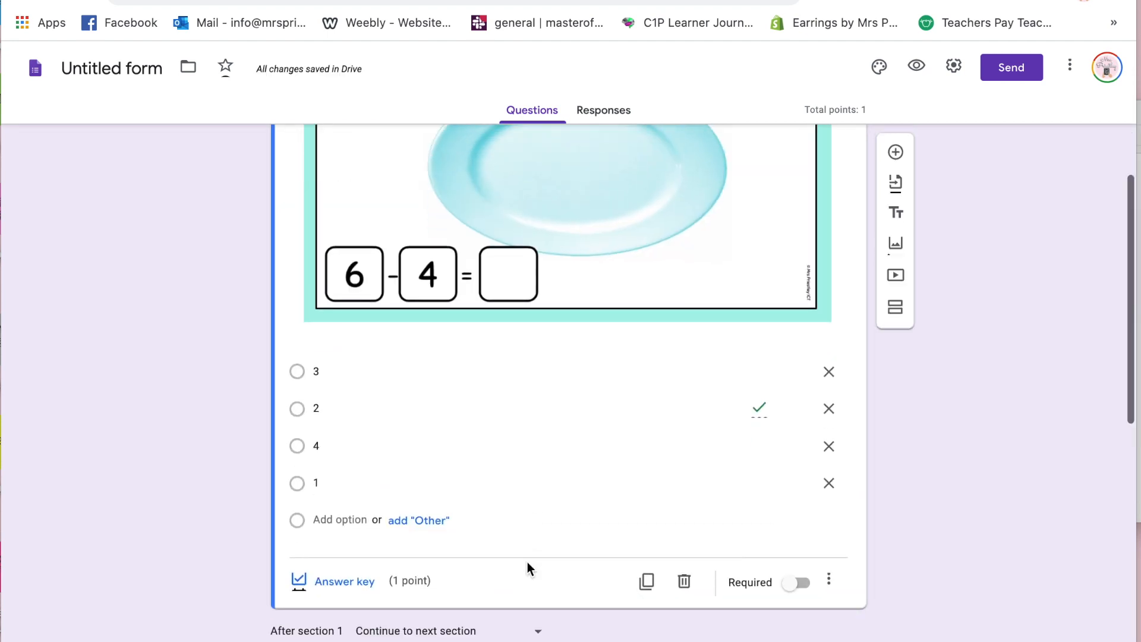
{"action": "scroll", "coordinate": [526, 562], "scroll_direction": "down", "scroll_amount": 8}
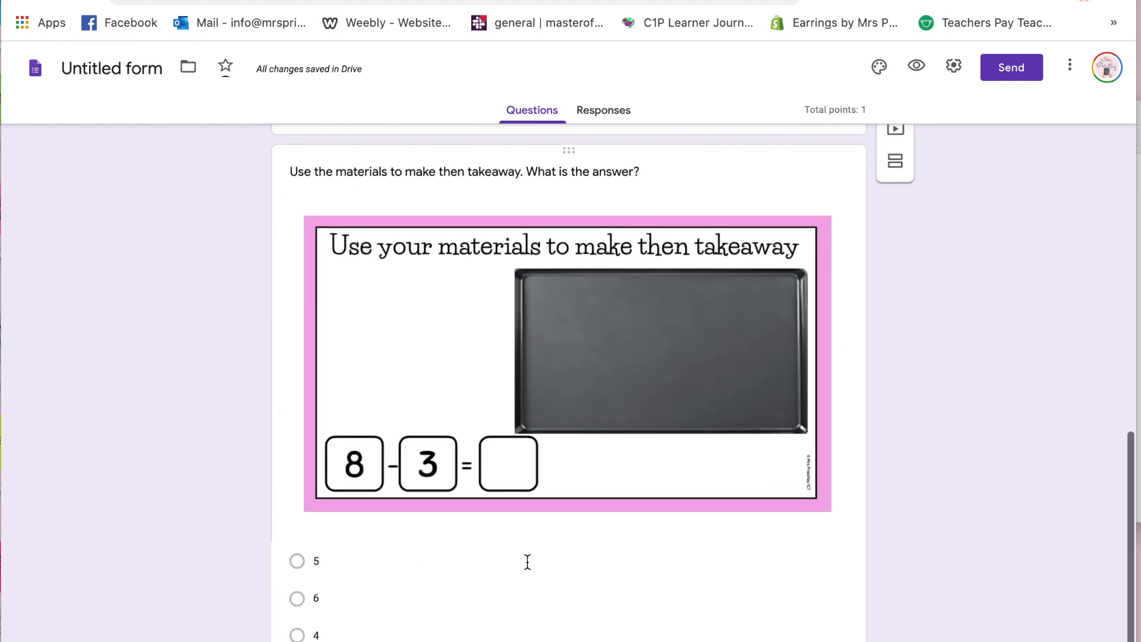
{"action": "left_click", "coordinate": [394, 585]}
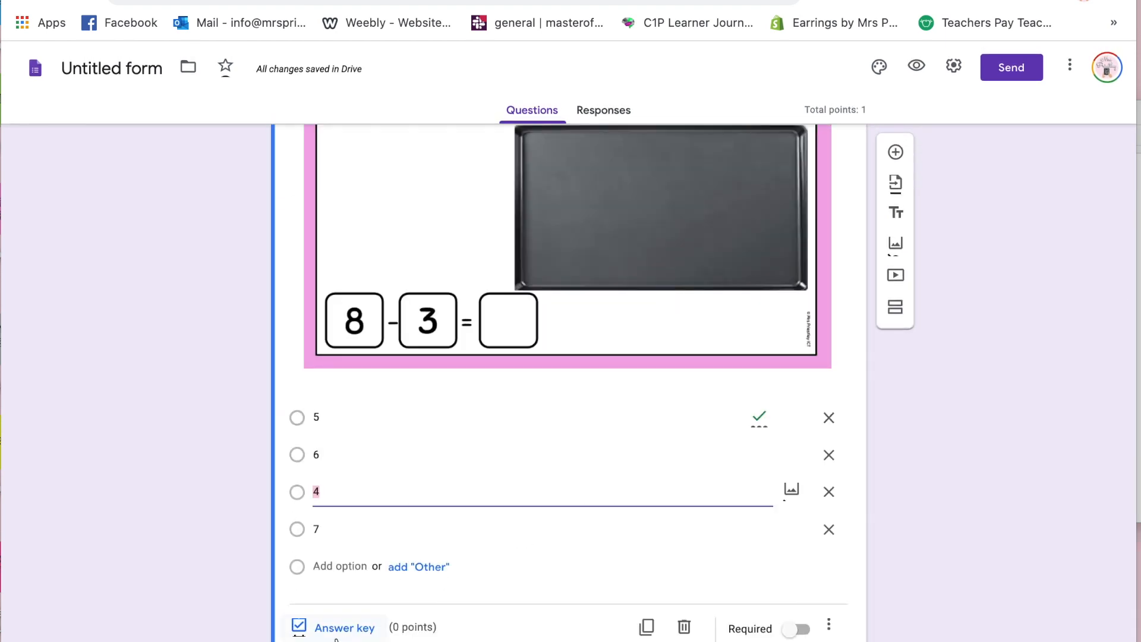
{"action": "left_click", "coordinate": [336, 625]}
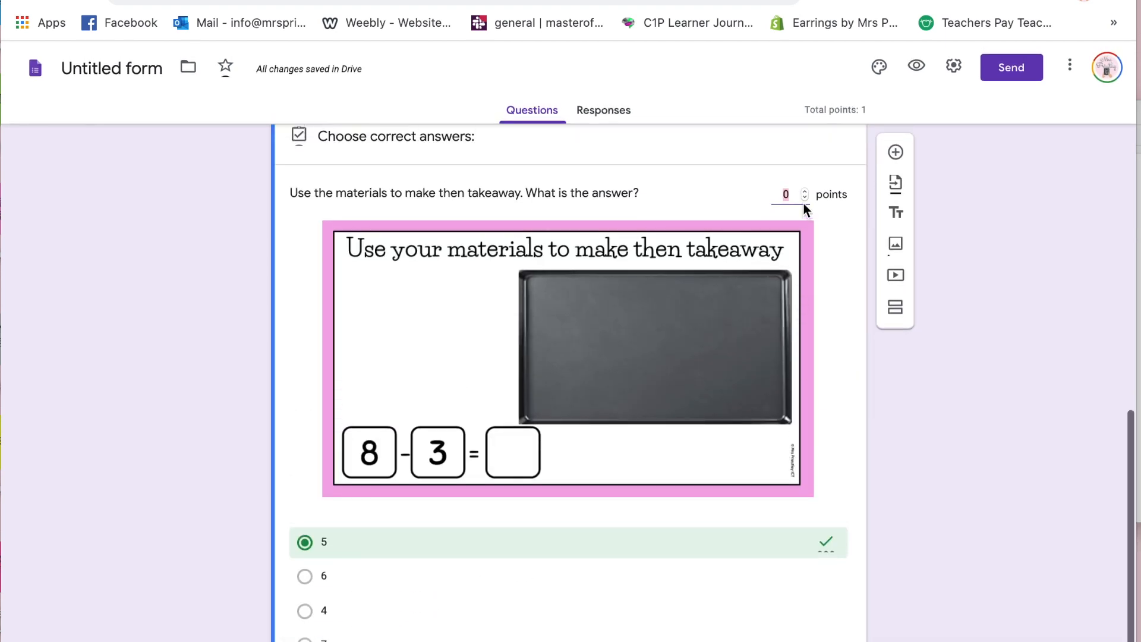
{"action": "left_click", "coordinate": [804, 191]}
{"action": "scroll", "coordinate": [815, 356], "scroll_direction": "down", "scroll_amount": 2}
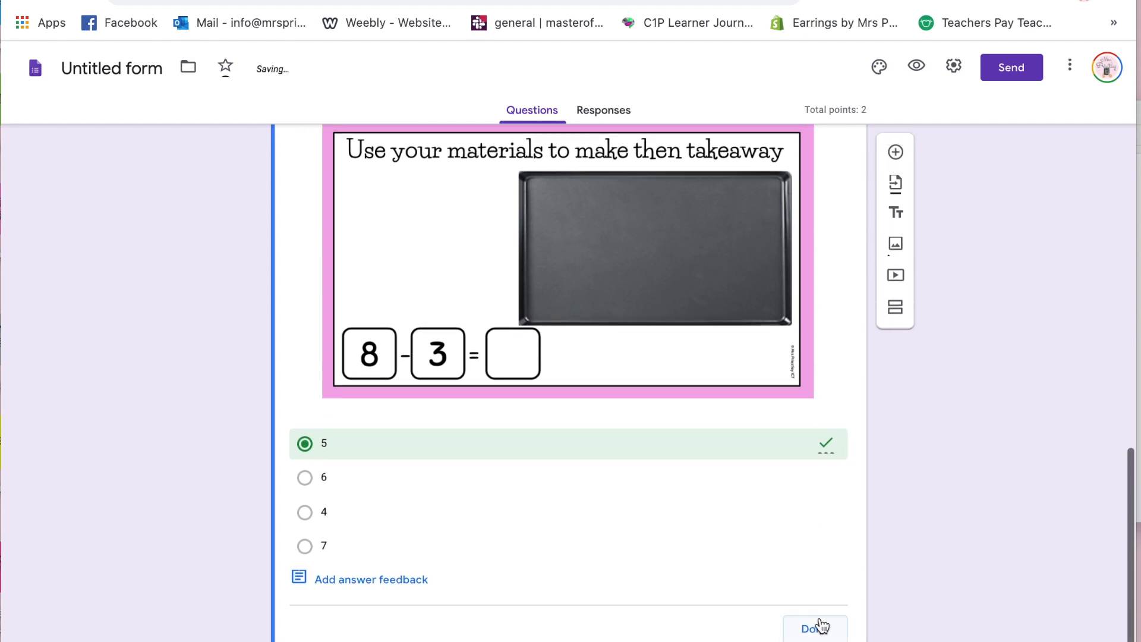
{"action": "left_click", "coordinate": [818, 620]}
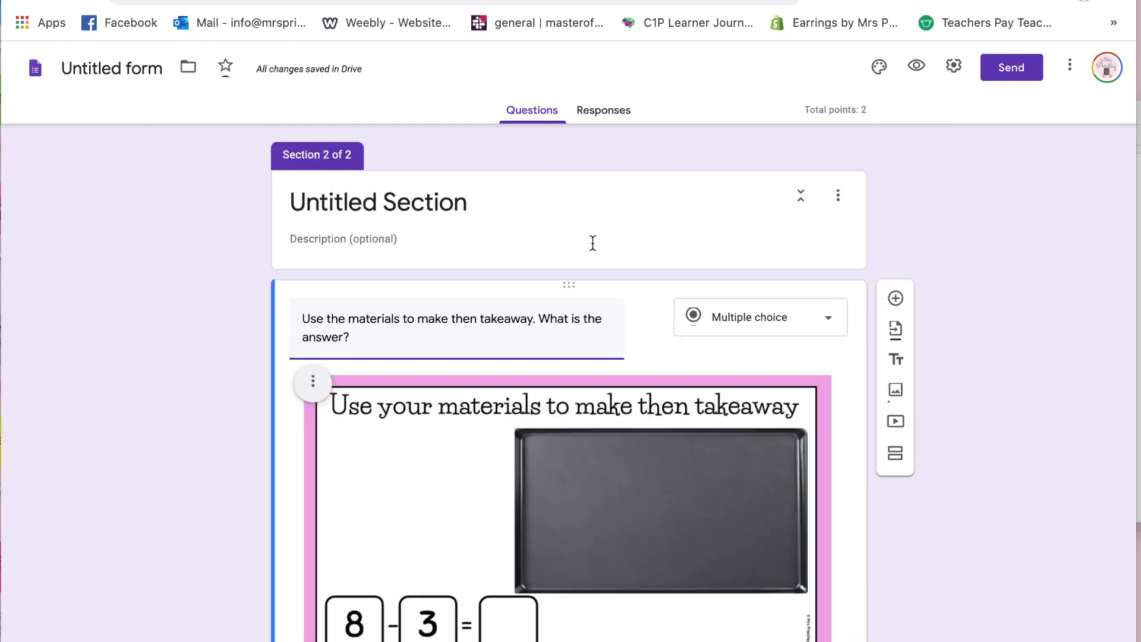
Title section 2 "I can takeaway materials".
{"action": "scroll", "coordinate": [593, 251], "scroll_direction": "up", "scroll_amount": 10}
{"action": "scroll", "coordinate": [593, 250], "scroll_direction": "down", "scroll_amount": 10}
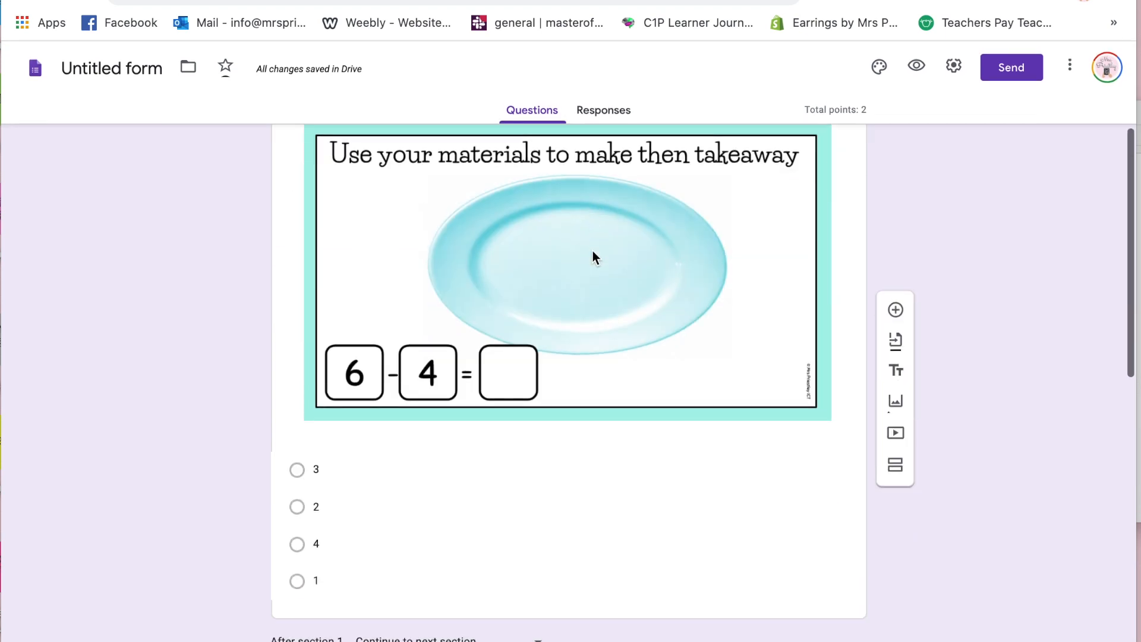
{"action": "left_click", "coordinate": [408, 424]}
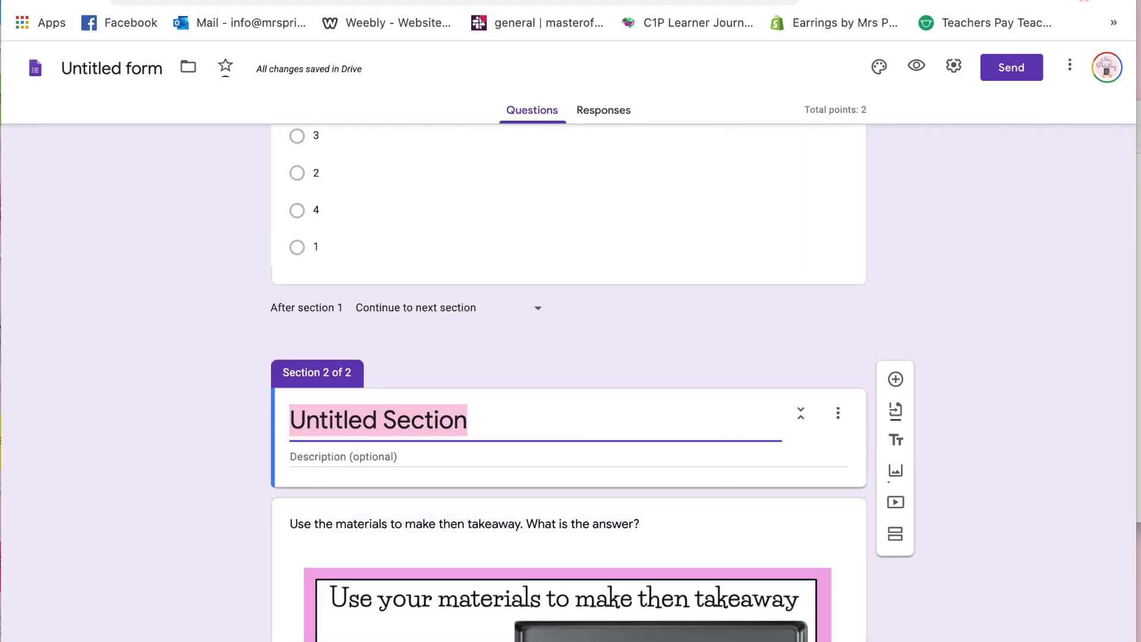
{"action": "type", "text": "I can "}
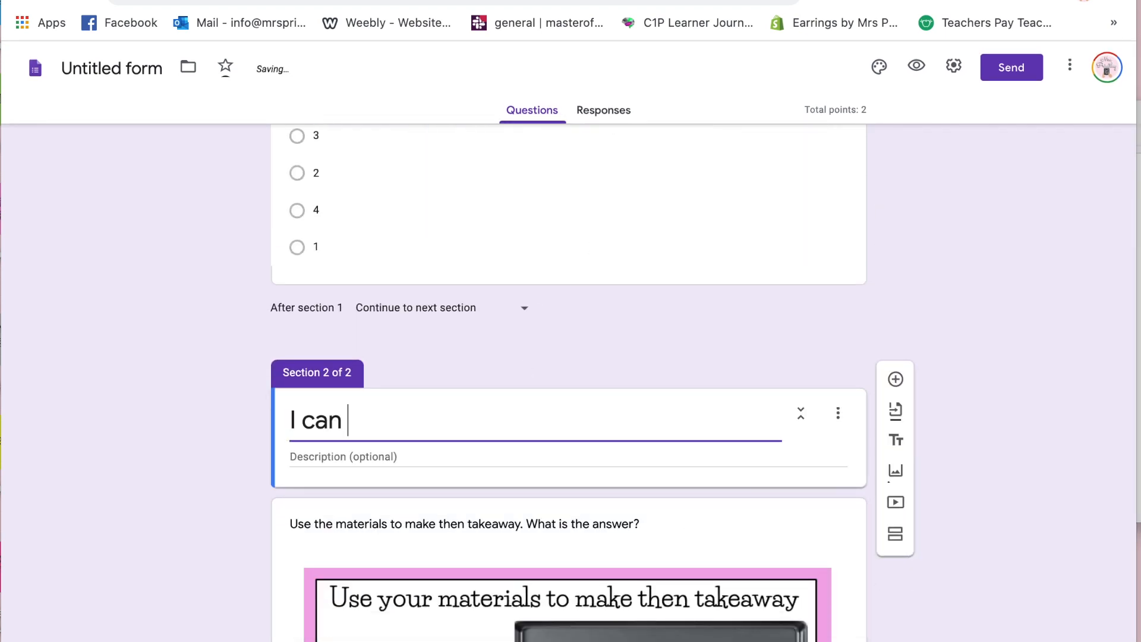
{"action": "type", "text": "tak"}
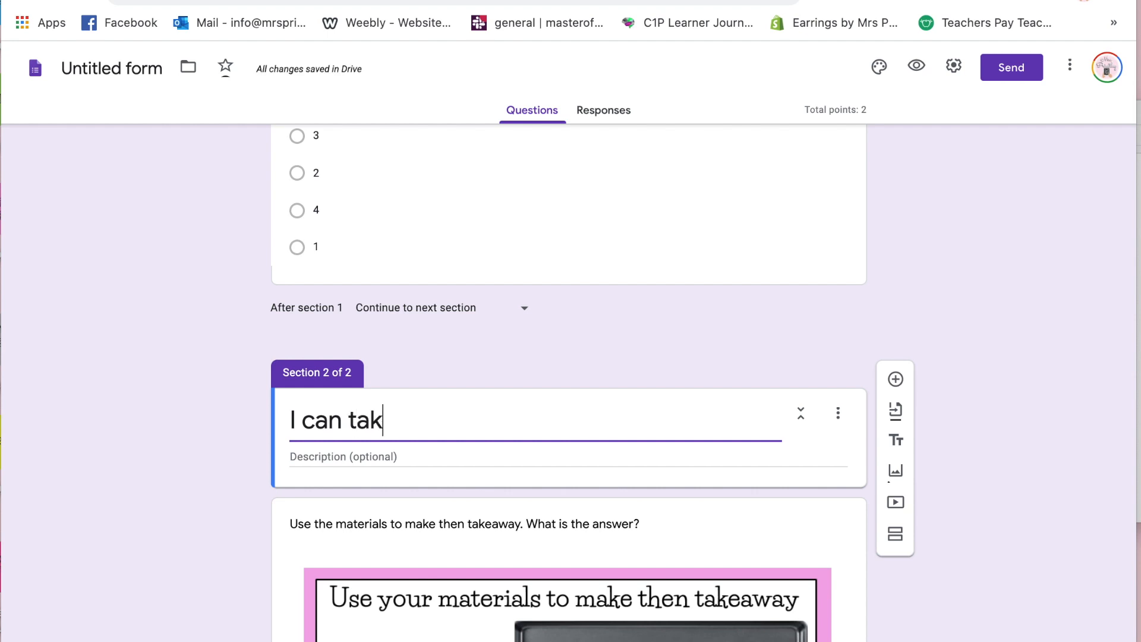
{"action": "type", "text": "eaway materials"}
{"action": "left_click", "coordinate": [931, 481]}
Preview the quiz and submit a test response, answering 2 for 6 - 4 and 6 for 8 - 3.
{"action": "scroll", "coordinate": [931, 482], "scroll_direction": "down", "scroll_amount": 7}
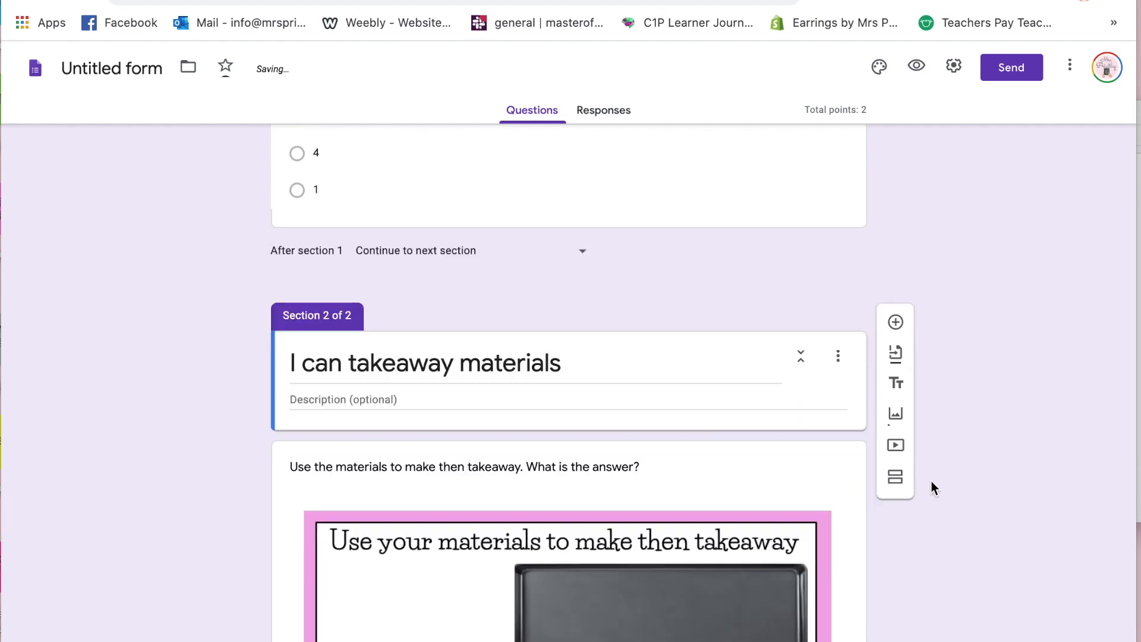
{"action": "scroll", "coordinate": [823, 438], "scroll_direction": "up", "scroll_amount": 8}
{"action": "scroll", "coordinate": [824, 443], "scroll_direction": "up", "scroll_amount": 10}
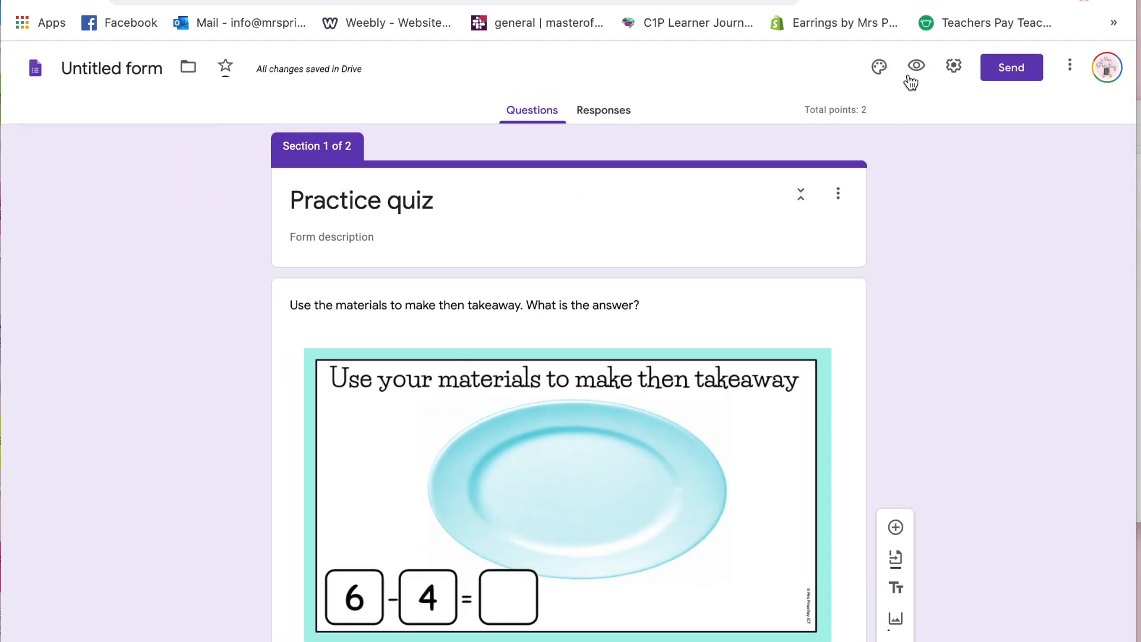
{"action": "left_click", "coordinate": [916, 66]}
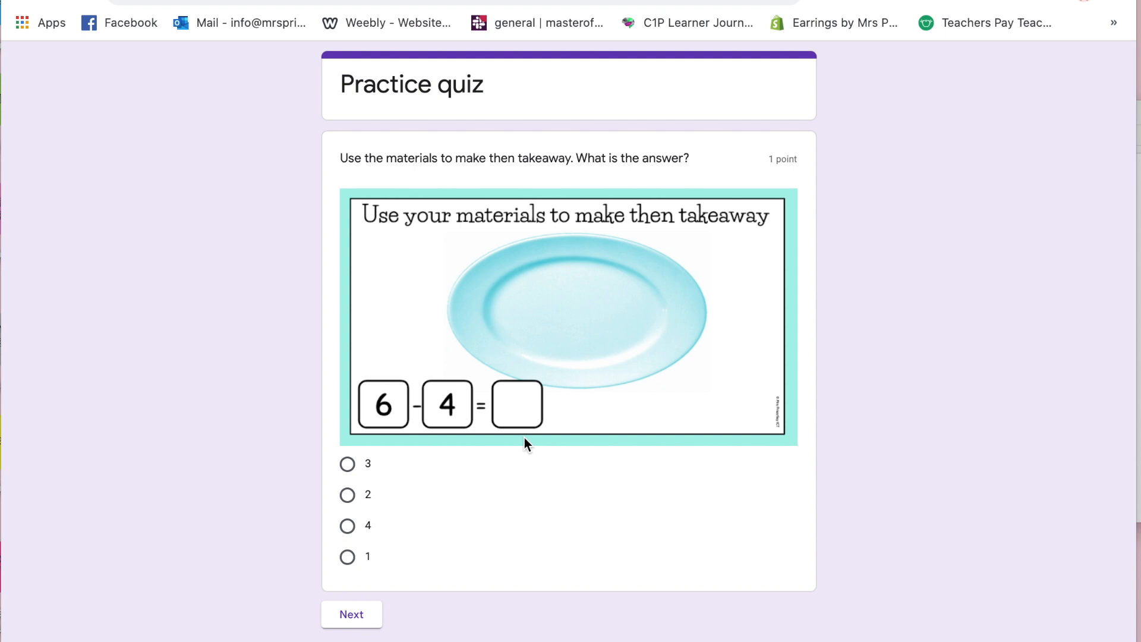
{"action": "left_click", "coordinate": [347, 494]}
{"action": "left_click", "coordinate": [352, 614]}
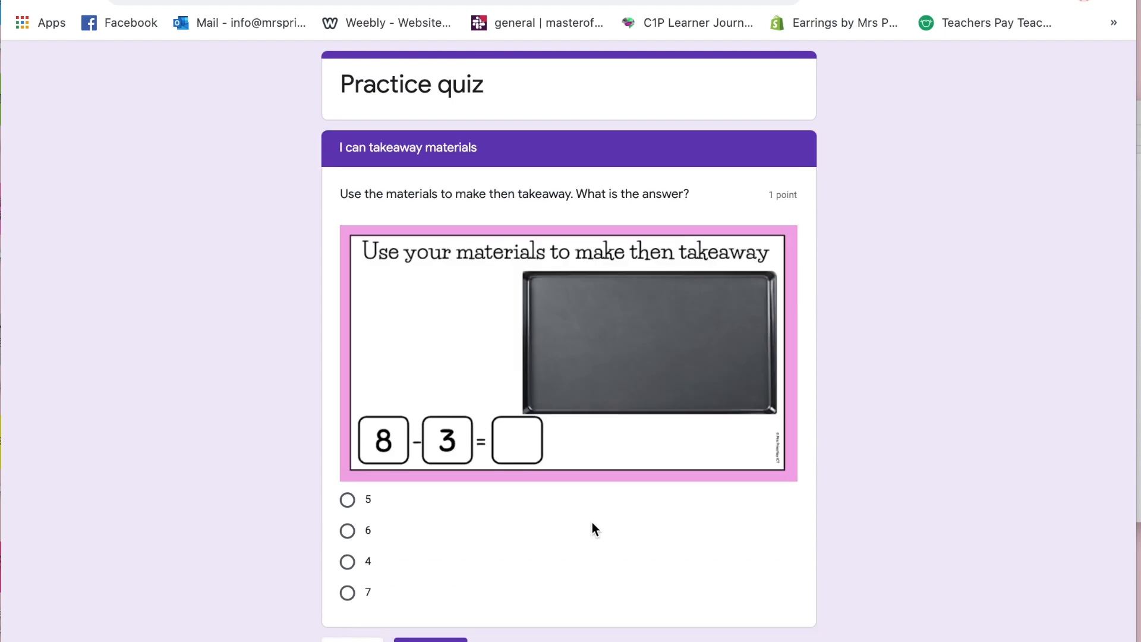
{"action": "left_click", "coordinate": [346, 532]}
{"action": "left_click", "coordinate": [430, 640]}
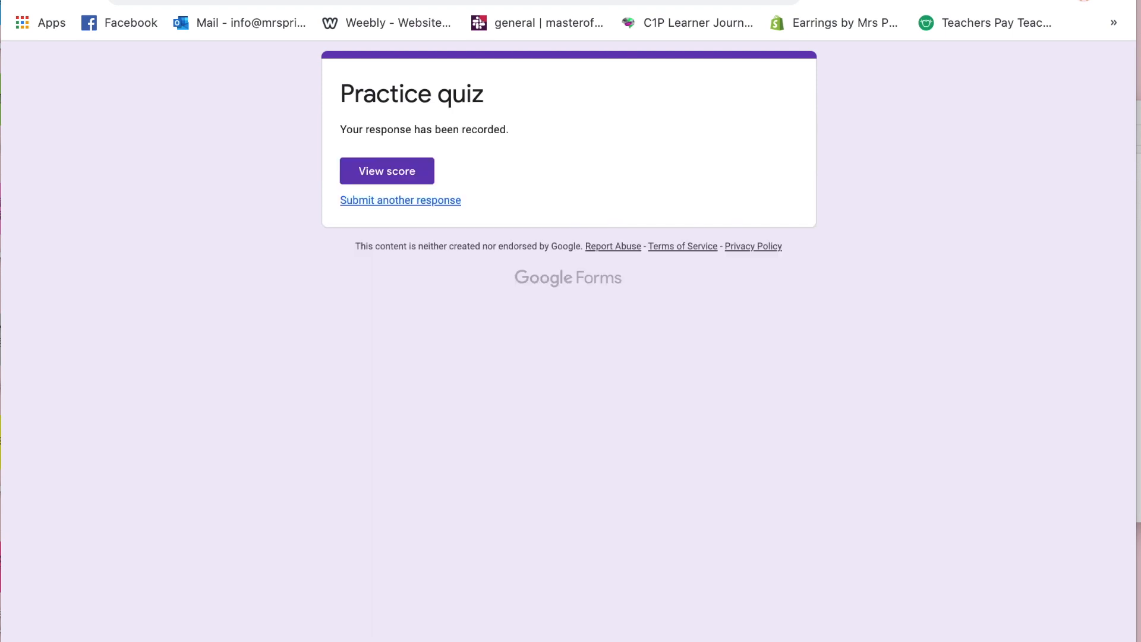
View the test response's score and review the marking of both questions.
{"action": "left_click", "coordinate": [408, 181]}
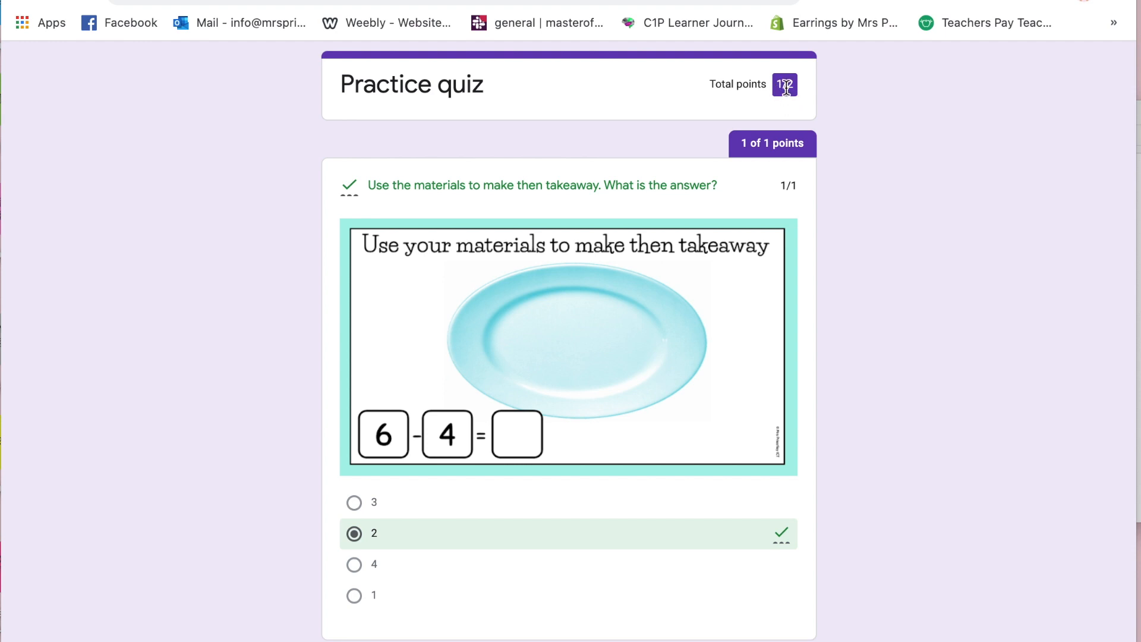
{"action": "scroll", "coordinate": [655, 358], "scroll_direction": "down", "scroll_amount": 3}
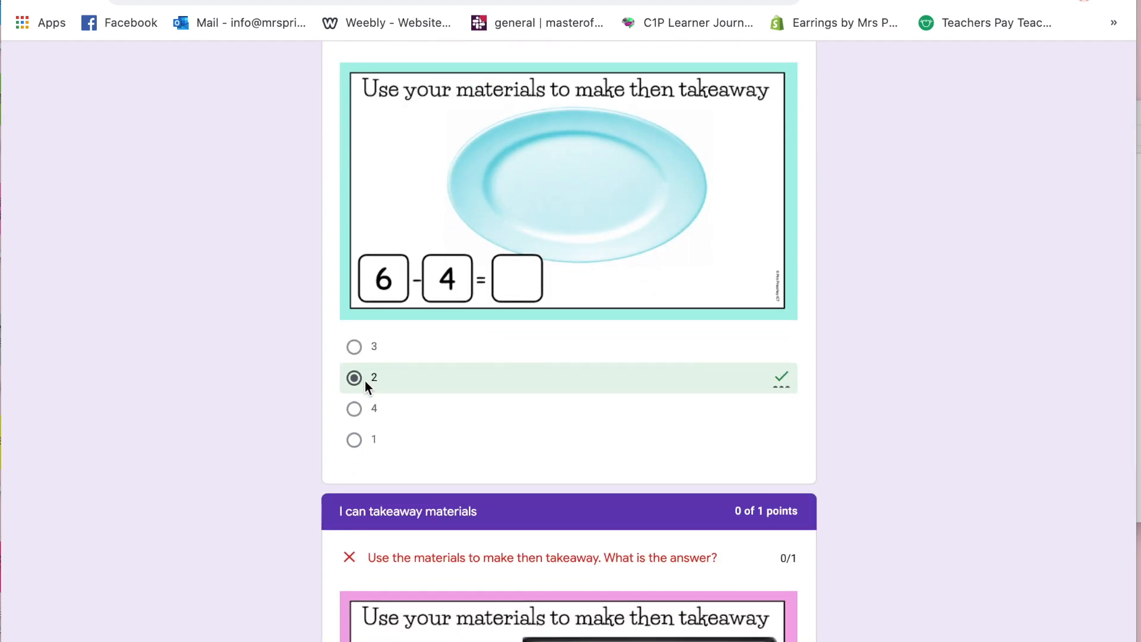
{"action": "scroll", "coordinate": [393, 388], "scroll_direction": "down", "scroll_amount": 7}
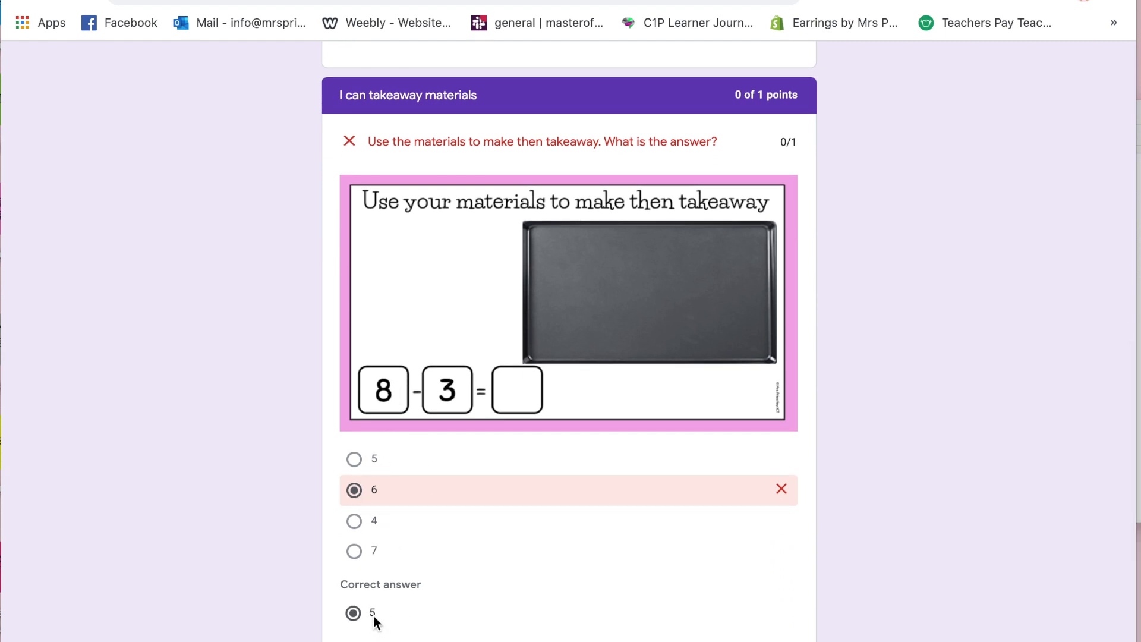
{"action": "scroll", "coordinate": [572, 478], "scroll_direction": "down", "scroll_amount": 1}
{"action": "scroll", "coordinate": [572, 478], "scroll_direction": "up", "scroll_amount": 15}
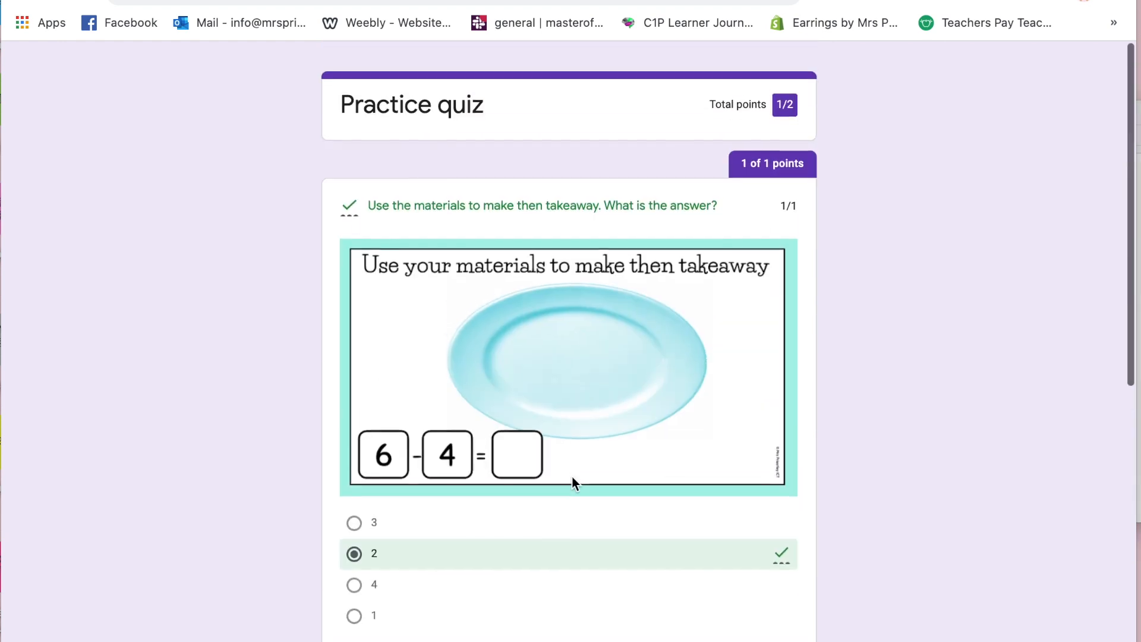
Return to the form editor and look over the first question.
{"action": "left_click", "coordinate": [226, 1]}
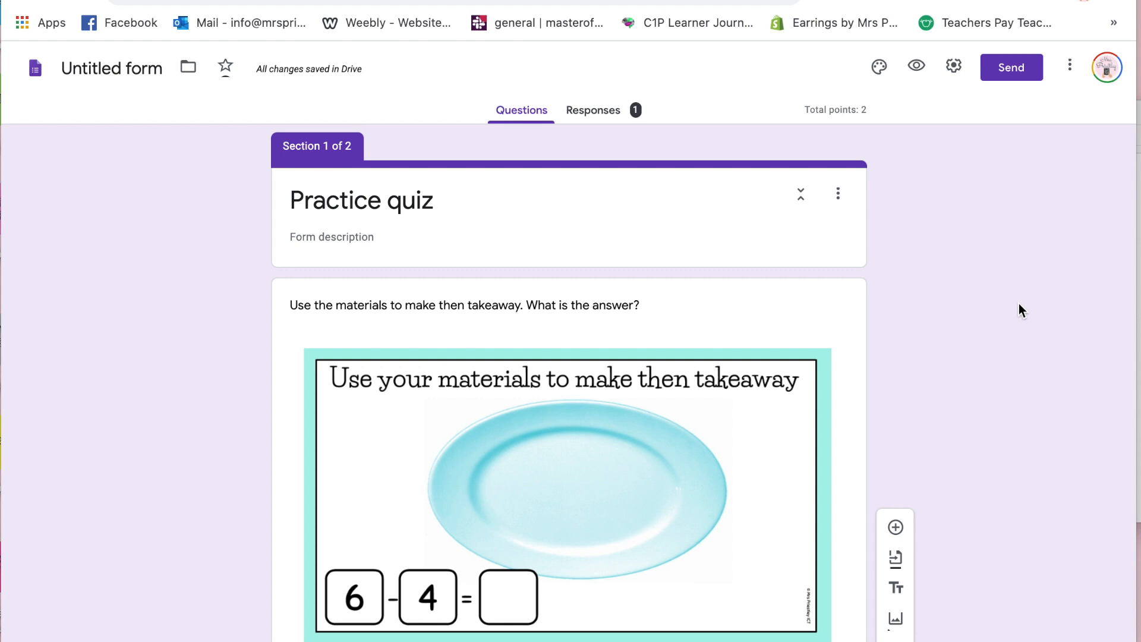
{"action": "scroll", "coordinate": [922, 303], "scroll_direction": "down", "scroll_amount": 4}
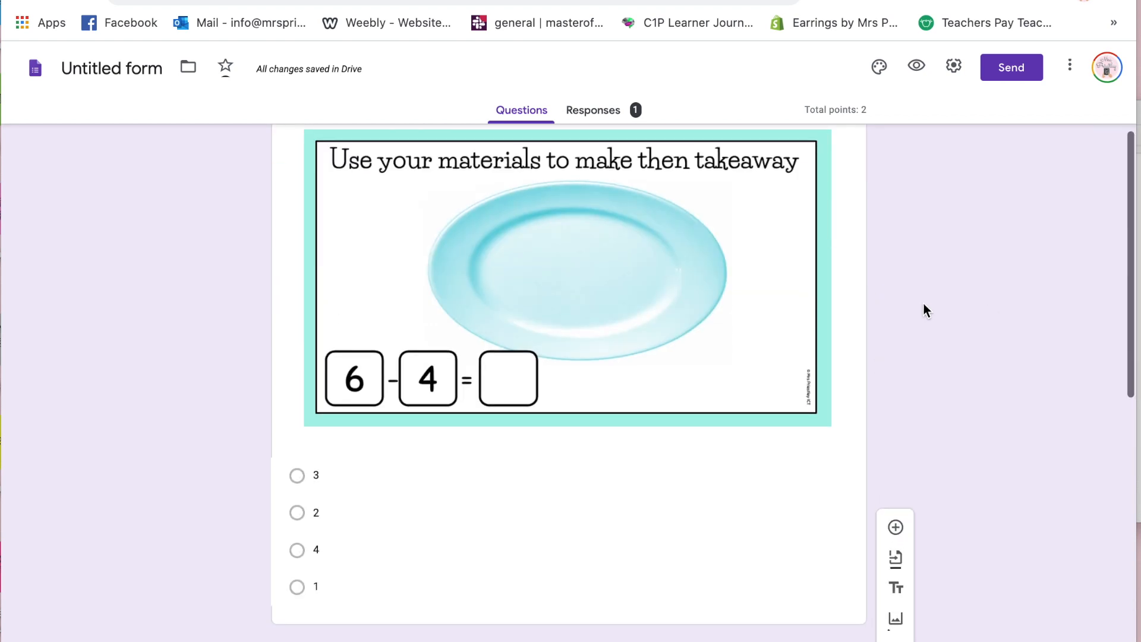
{"action": "scroll", "coordinate": [922, 303], "scroll_direction": "up", "scroll_amount": 1}
{"action": "scroll", "coordinate": [922, 303], "scroll_direction": "up", "scroll_amount": 1}
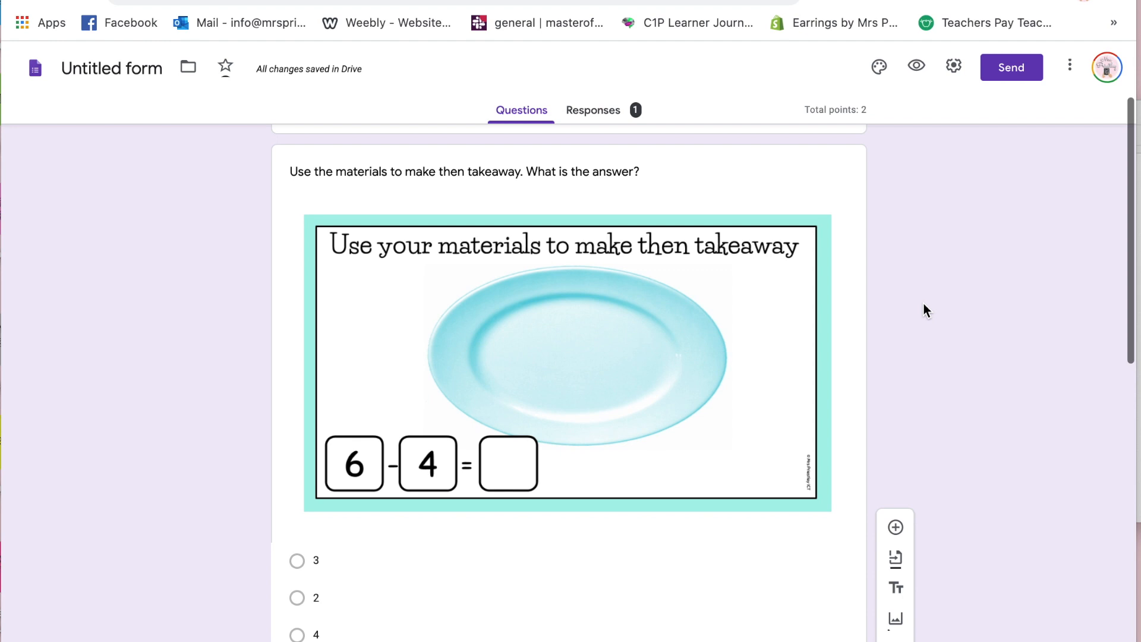